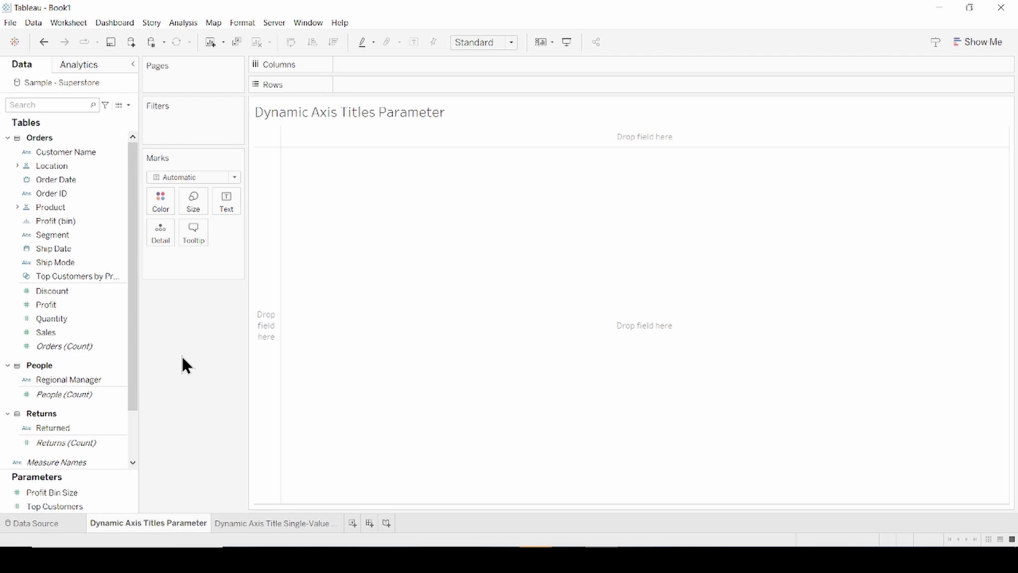
# - Create a string parameter named 'Measure' with the list values Sales, Profit and Quantity
pyautogui.click(128, 104)
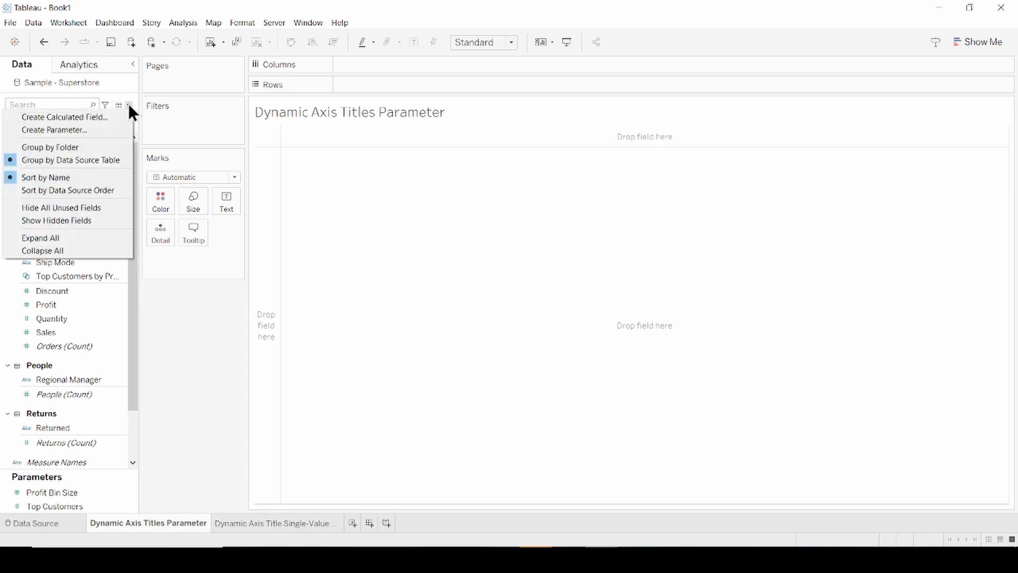
pyautogui.click(117, 127)
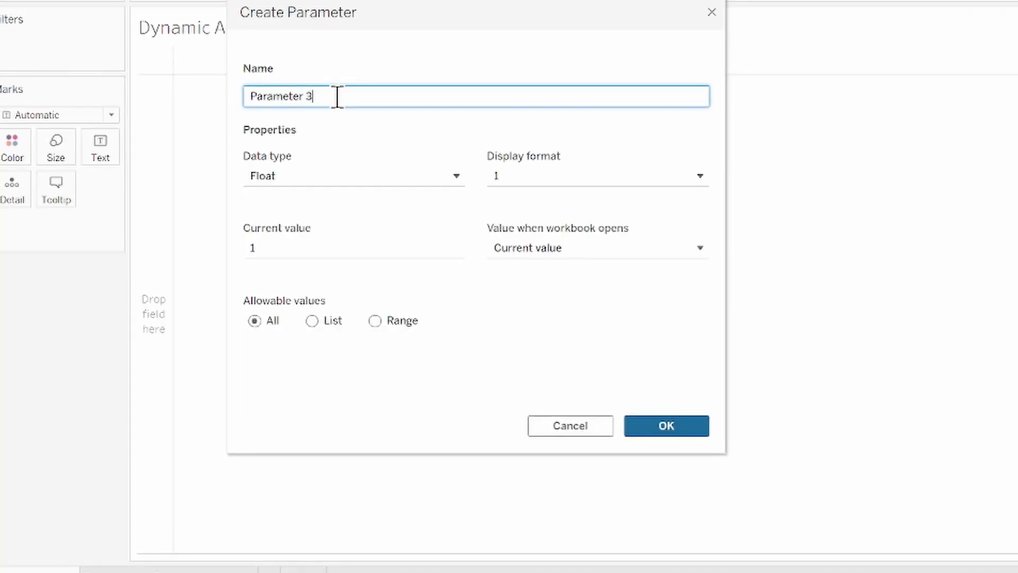
pyautogui.moveTo(337, 96); pyautogui.dragTo(214, 96)
pyautogui.write('M')
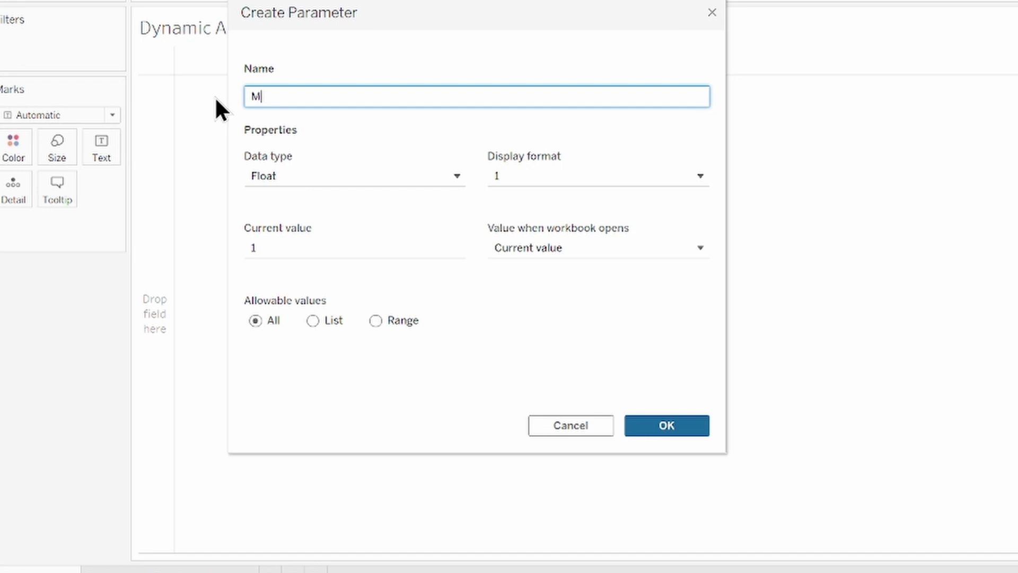
pyautogui.write('easure')
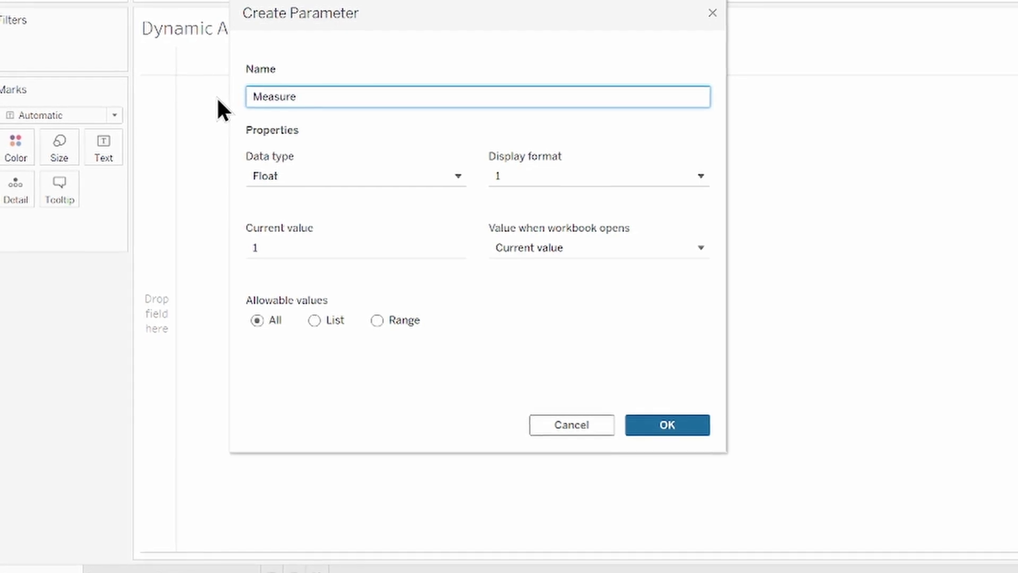
pyautogui.click(456, 175)
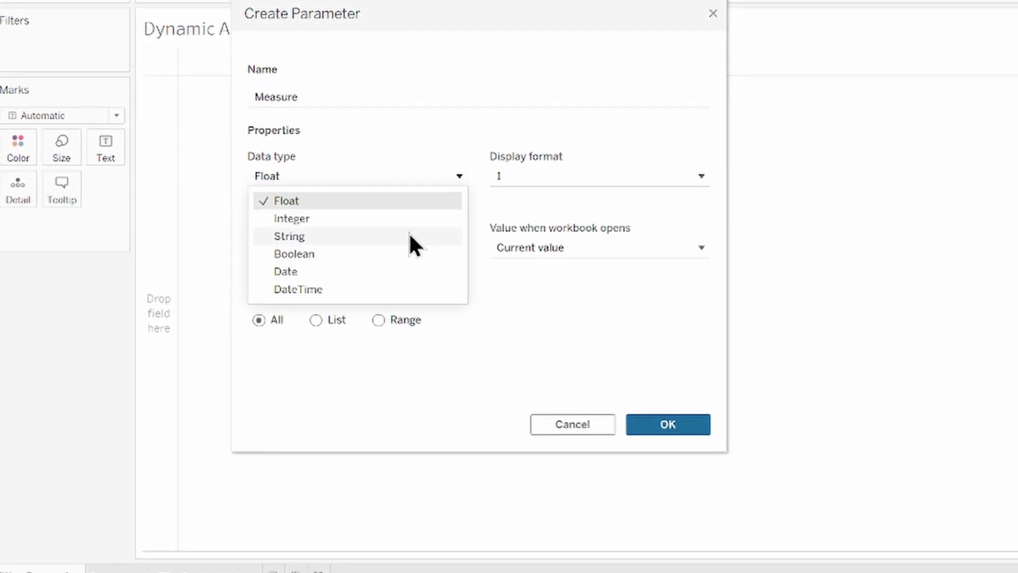
pyautogui.click(409, 236)
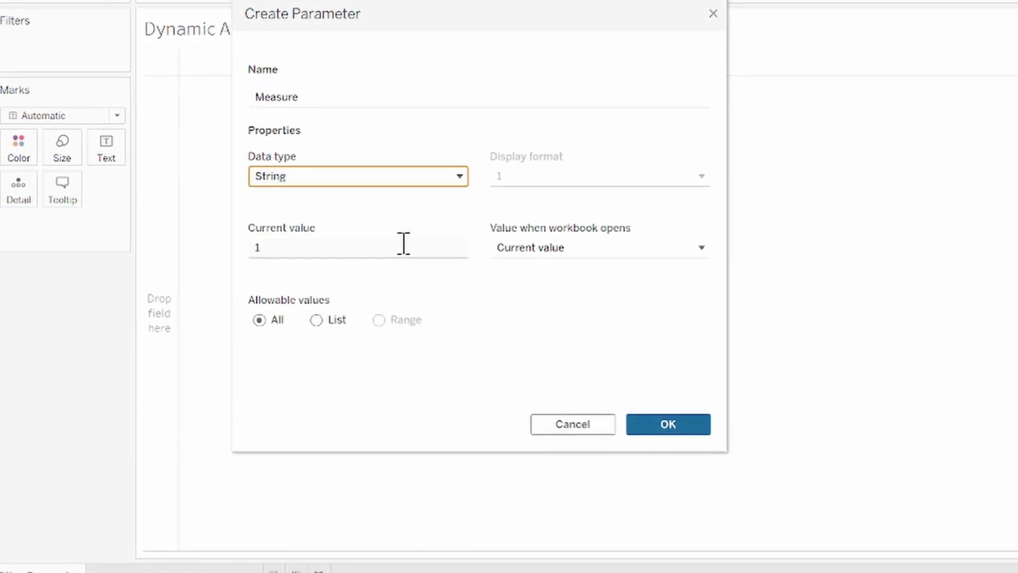
pyautogui.click(317, 320)
pyautogui.click(317, 370)
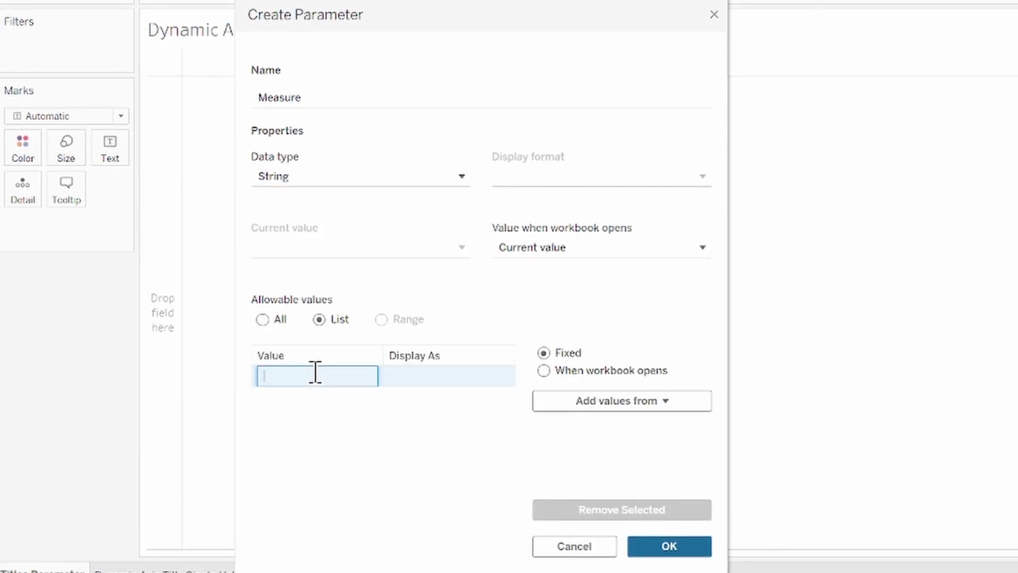
pyautogui.write('Sale')
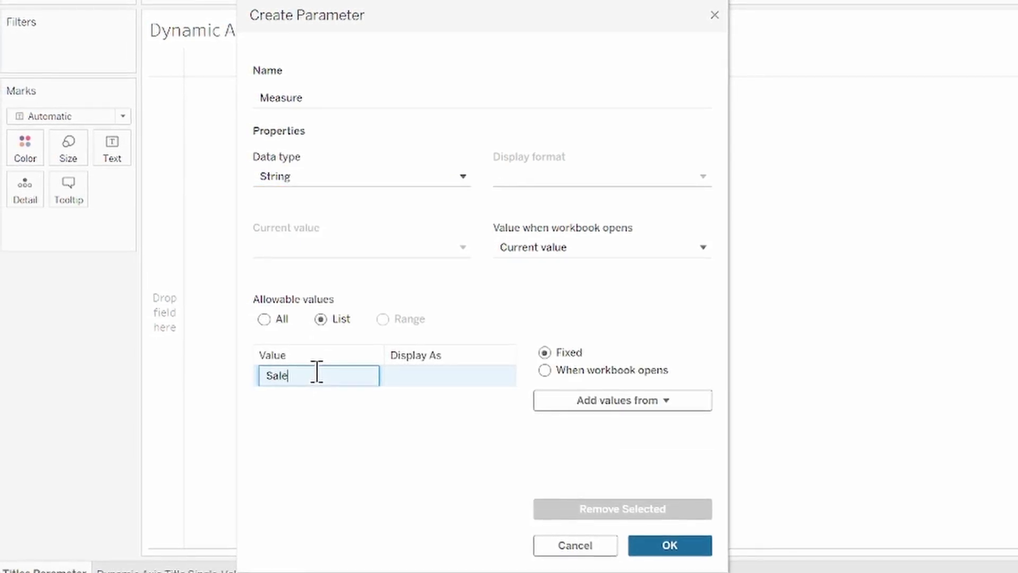
pyautogui.write('s')
pyautogui.press('Return')
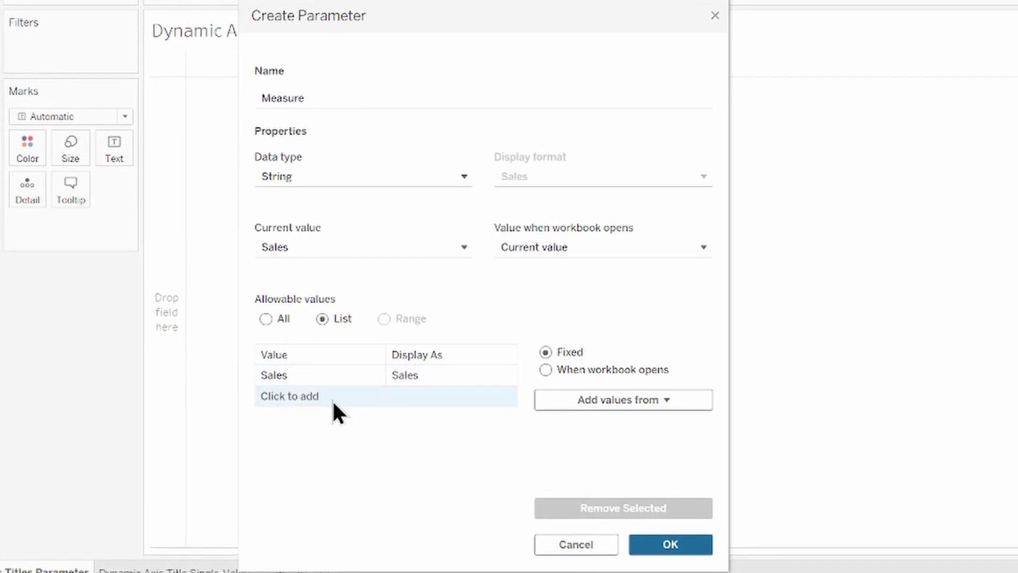
pyautogui.click(330, 396)
pyautogui.write('Pro')
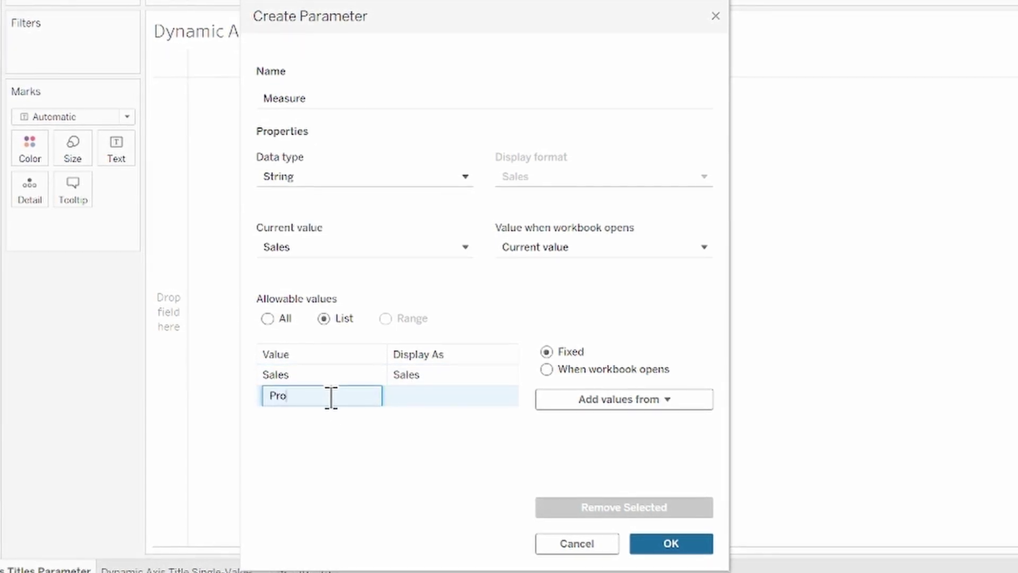
pyautogui.write('fit')
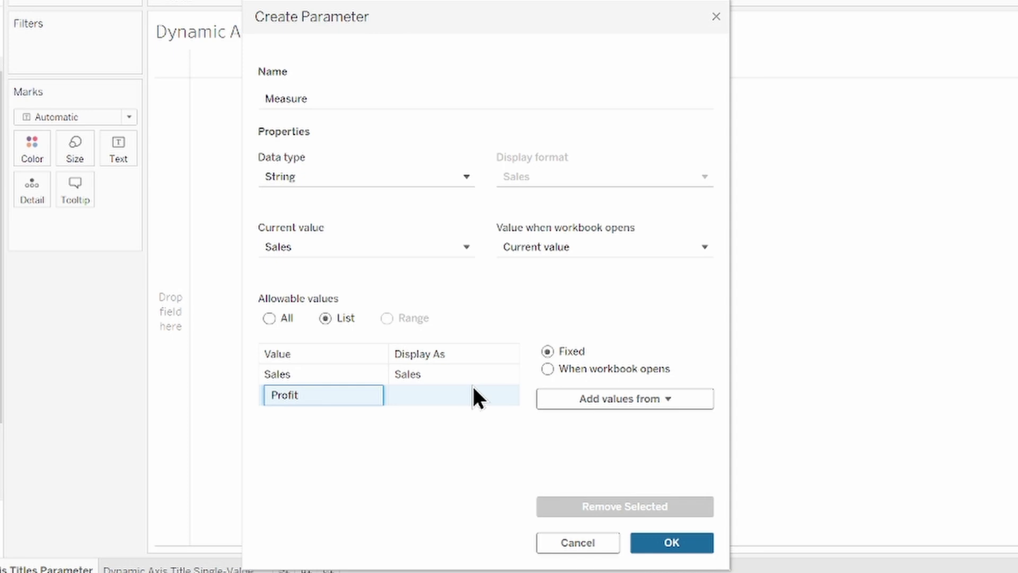
pyautogui.click(473, 387)
pyautogui.click(335, 416)
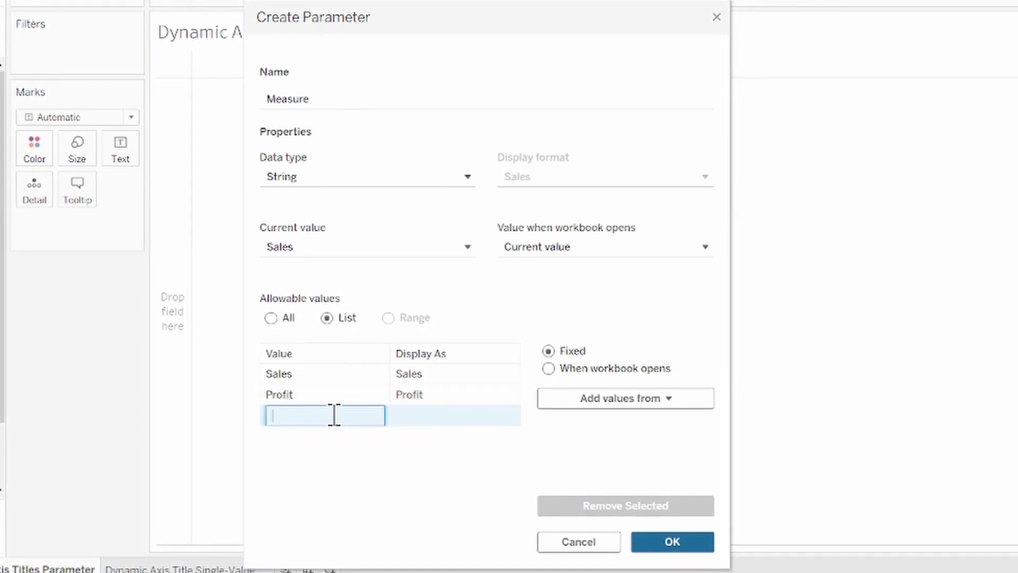
pyautogui.write('Quanti')
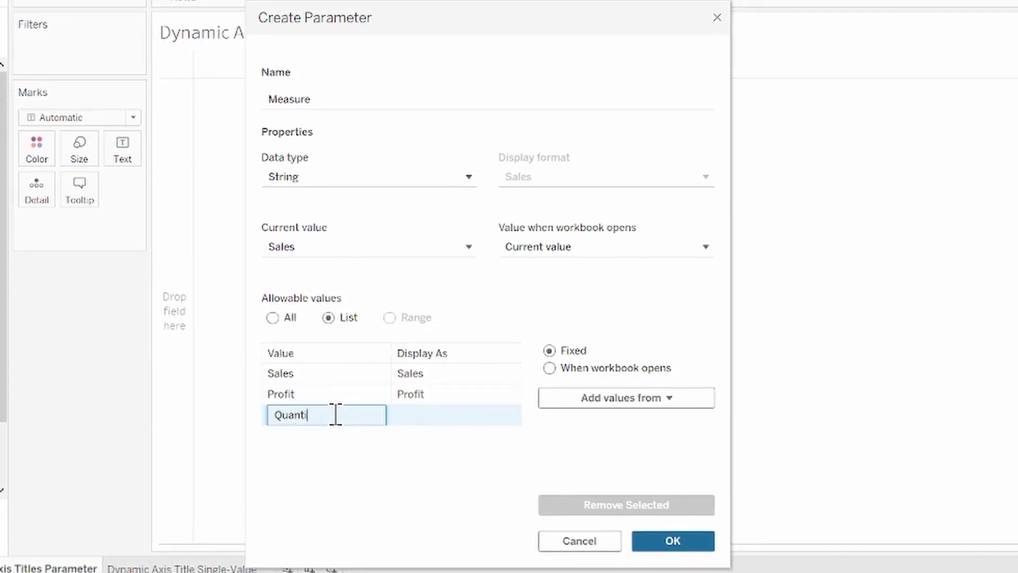
pyautogui.write('ty')
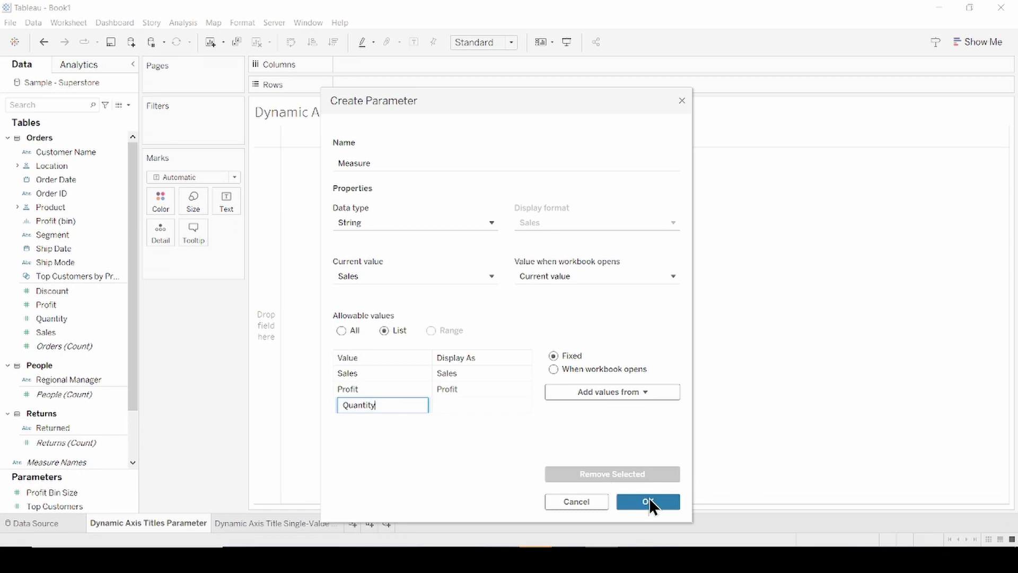
pyautogui.click(652, 503)
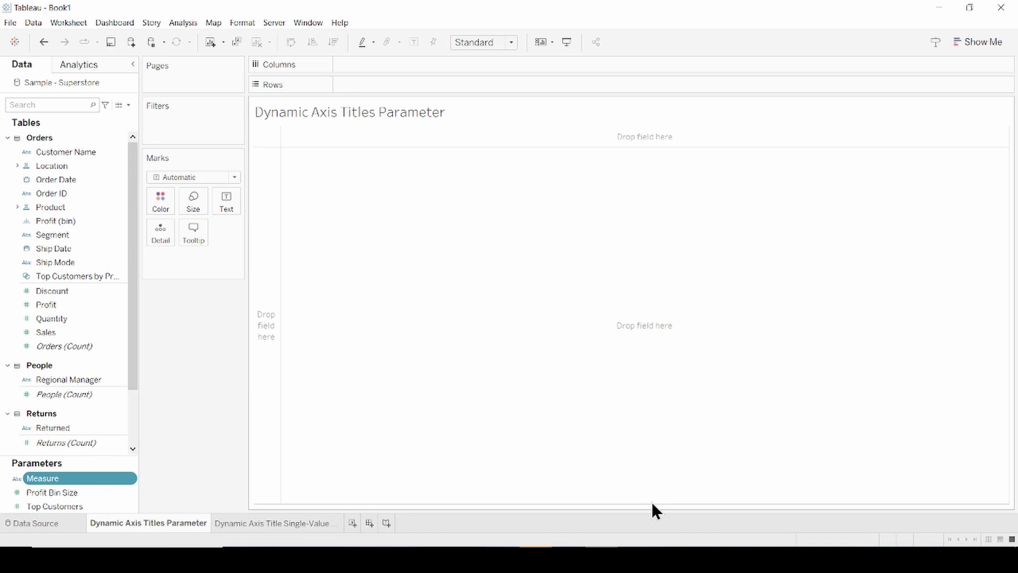
# - Create a new calculated field and begin its formula with CASE [Measure]
pyautogui.click(129, 105)
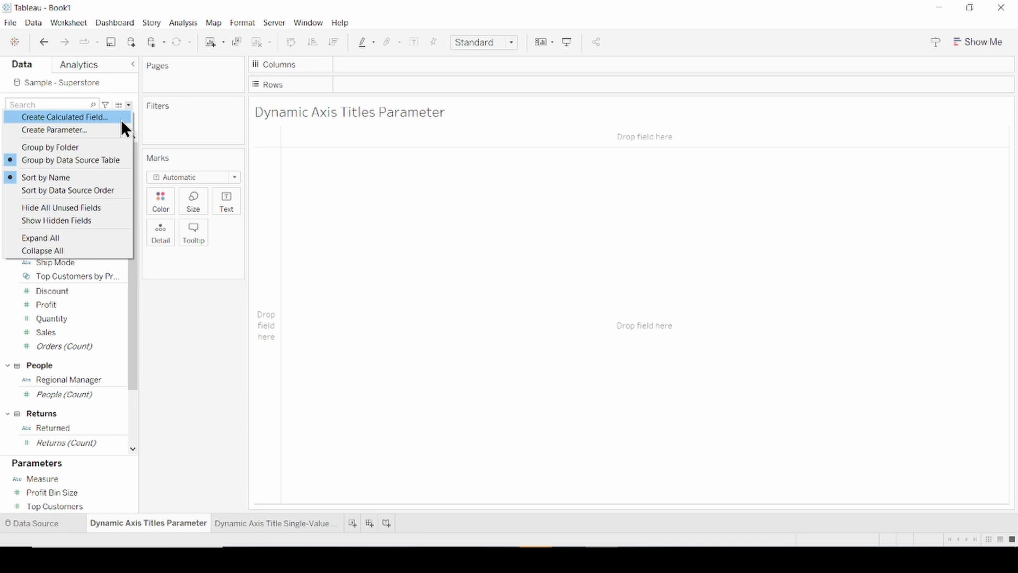
pyautogui.click(121, 119)
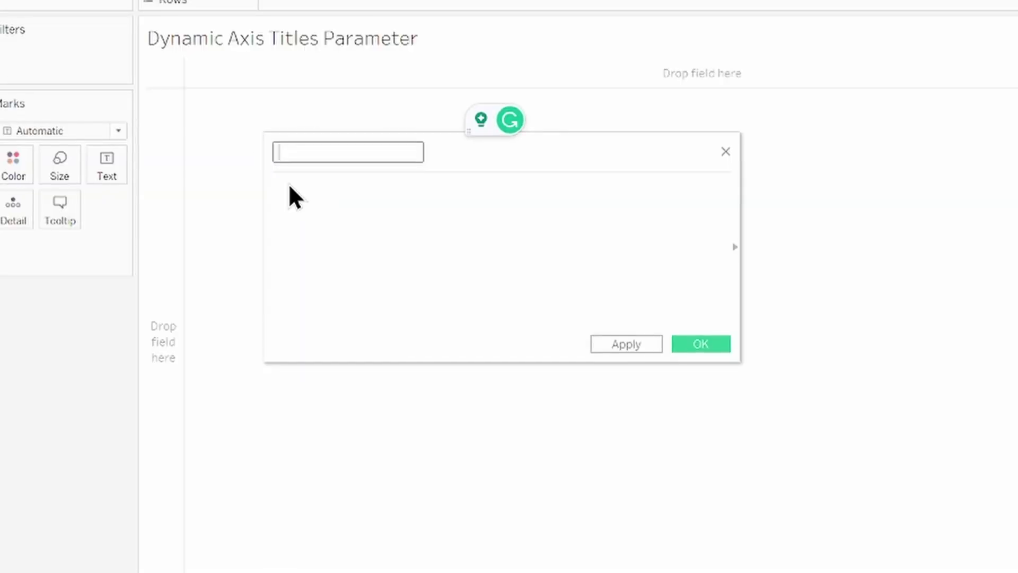
pyautogui.write('Measur')
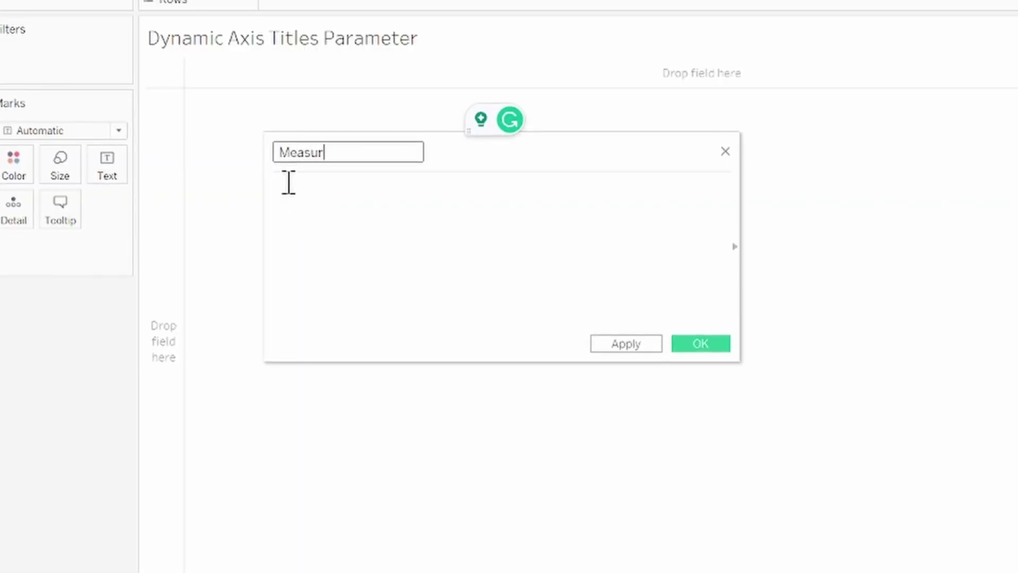
pyautogui.write('e cal')
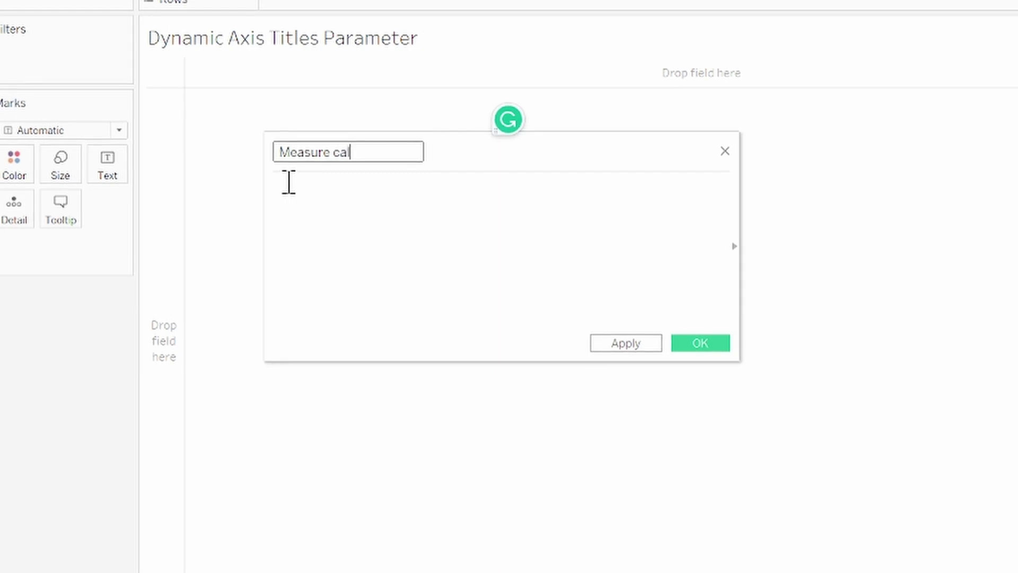
pyautogui.write('c')
pyautogui.click(310, 209)
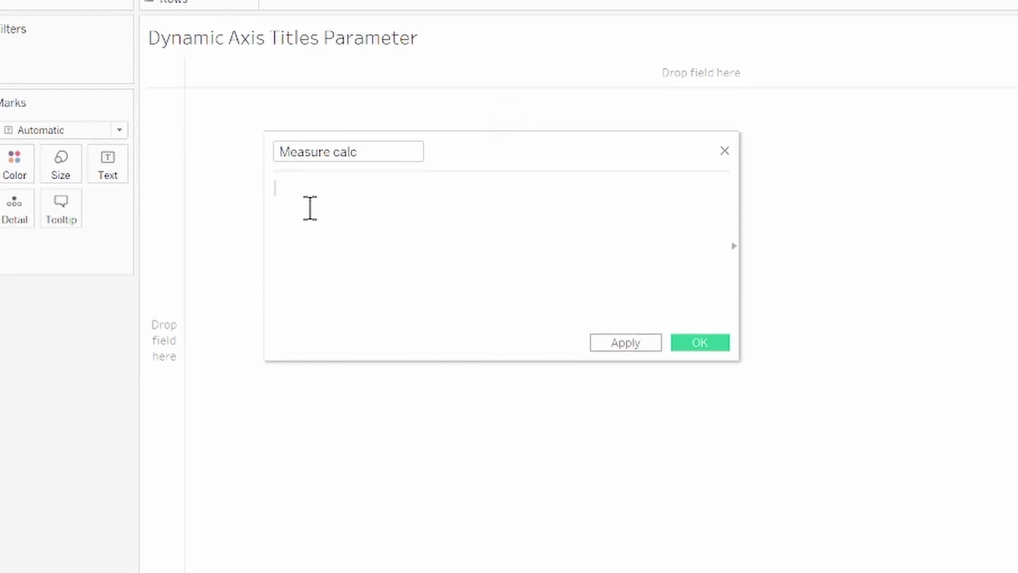
pyautogui.write('Case')
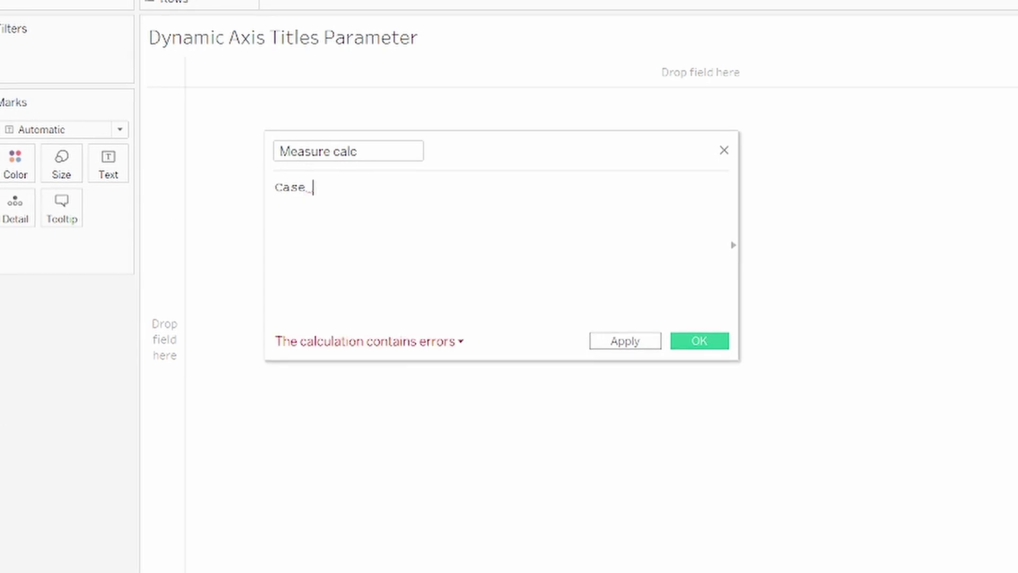
pyautogui.moveTo(195, 444); pyautogui.dragTo(378, 192)
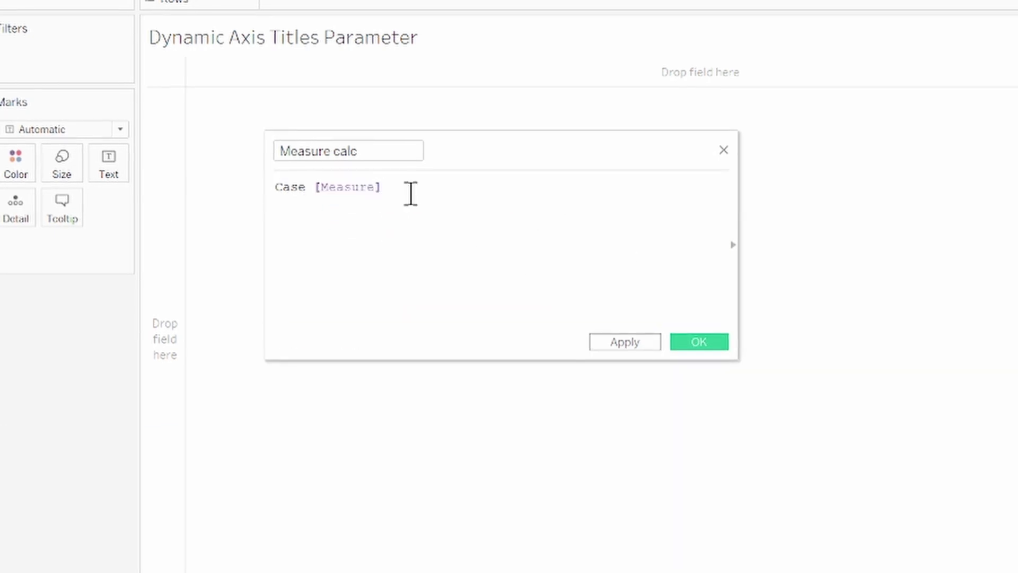
pyautogui.press('Return')
pyautogui.write('When ')
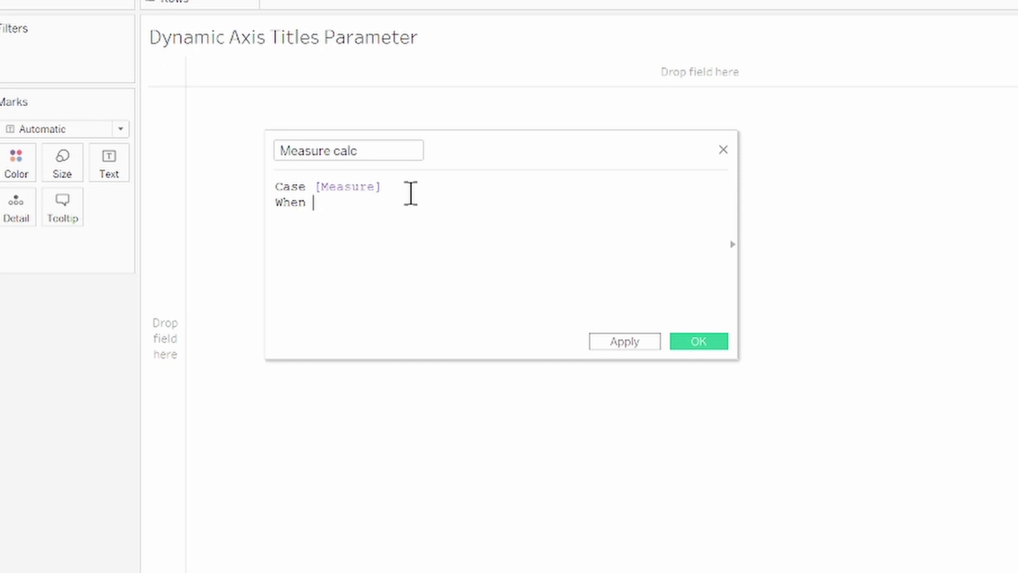
pyautogui.write('"Sale')
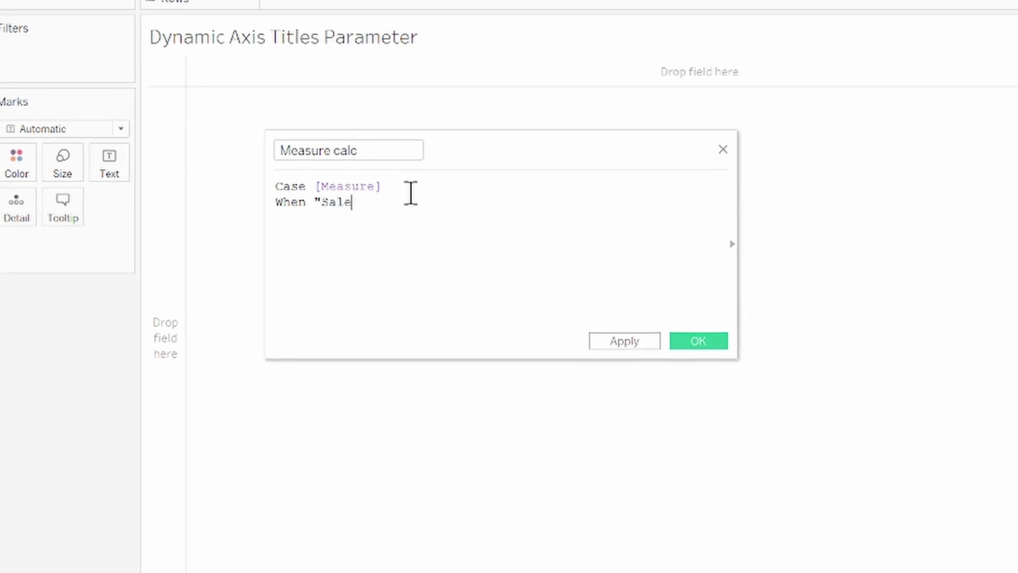
pyautogui.write('s" then')
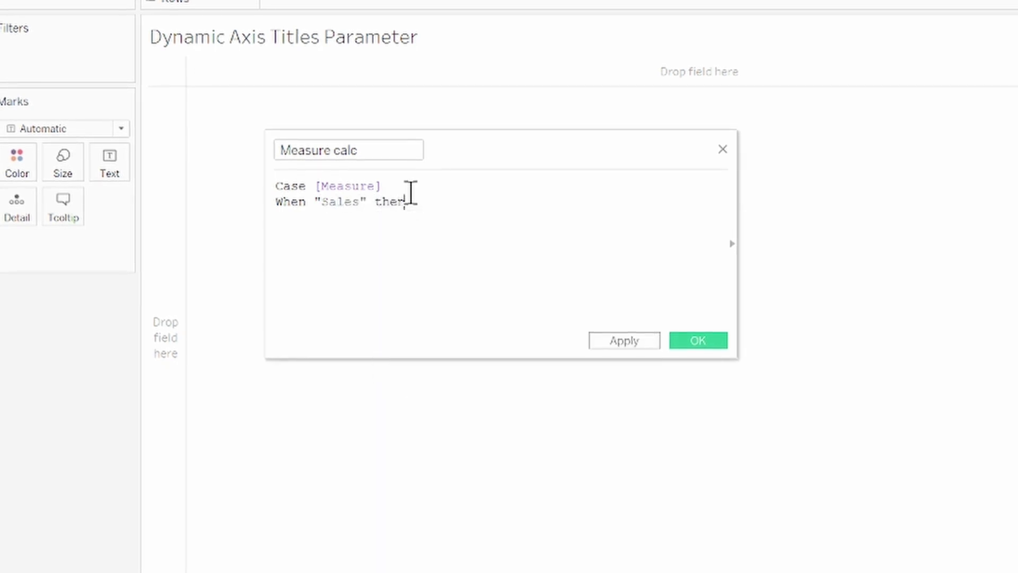
pyautogui.write(' Sa')
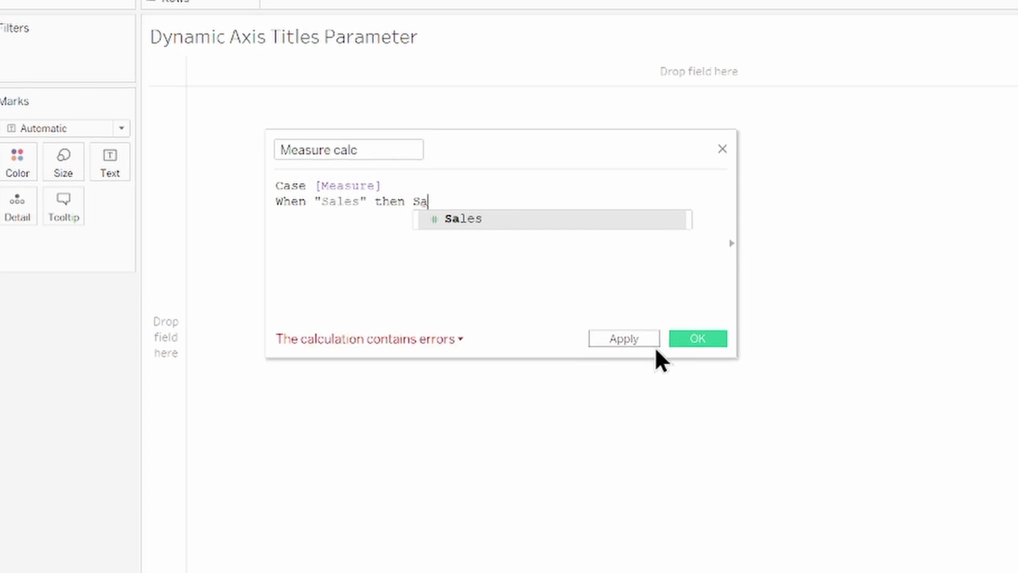
# - Add WHEN branches returning [Sales], [Profit] and [Quantity], closing the CASE with END
pyautogui.click(624, 220)
pyautogui.write('w')
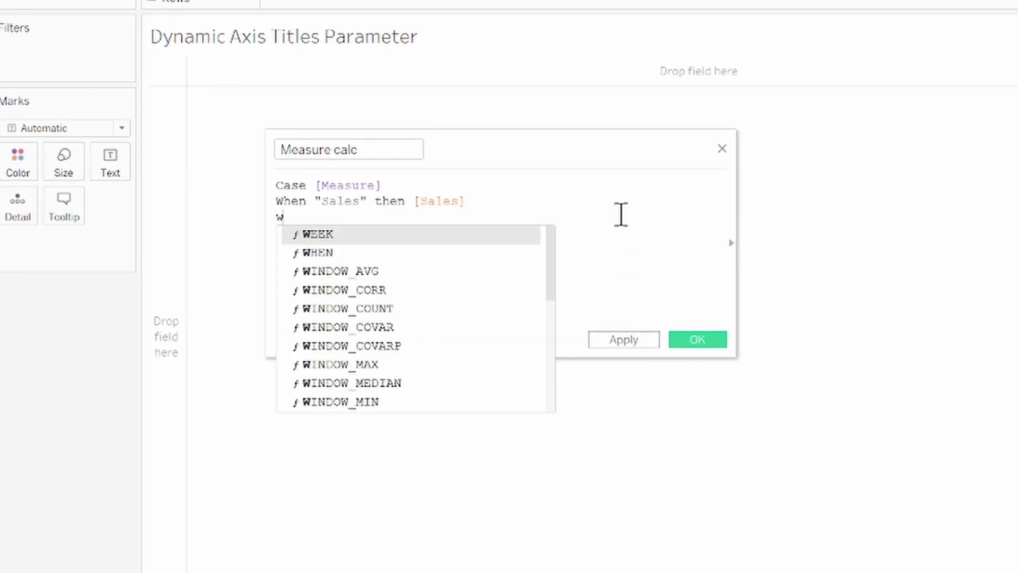
pyautogui.write('hen "')
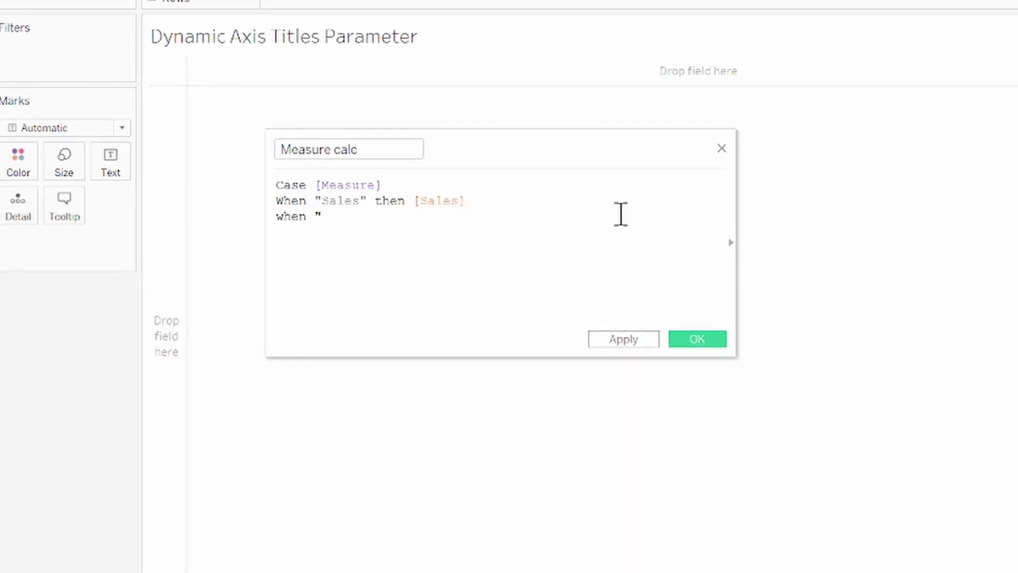
pyautogui.write('Profi')
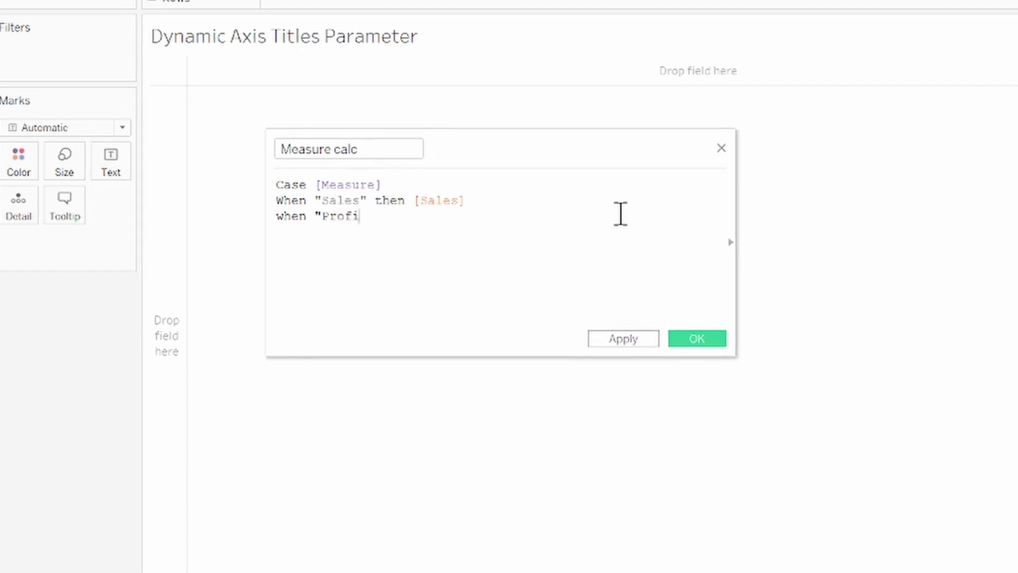
pyautogui.write('t" ')
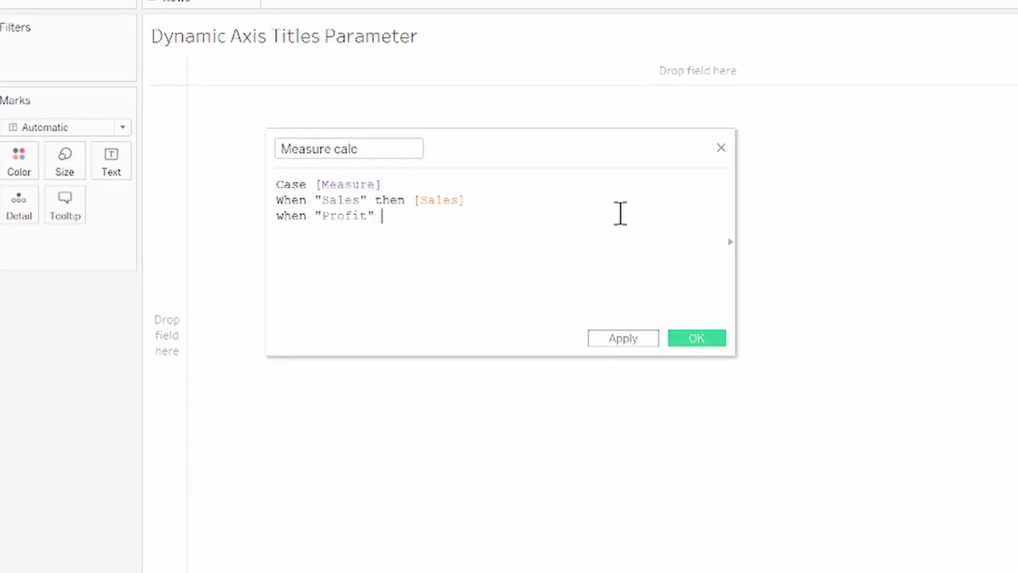
pyautogui.write('then p')
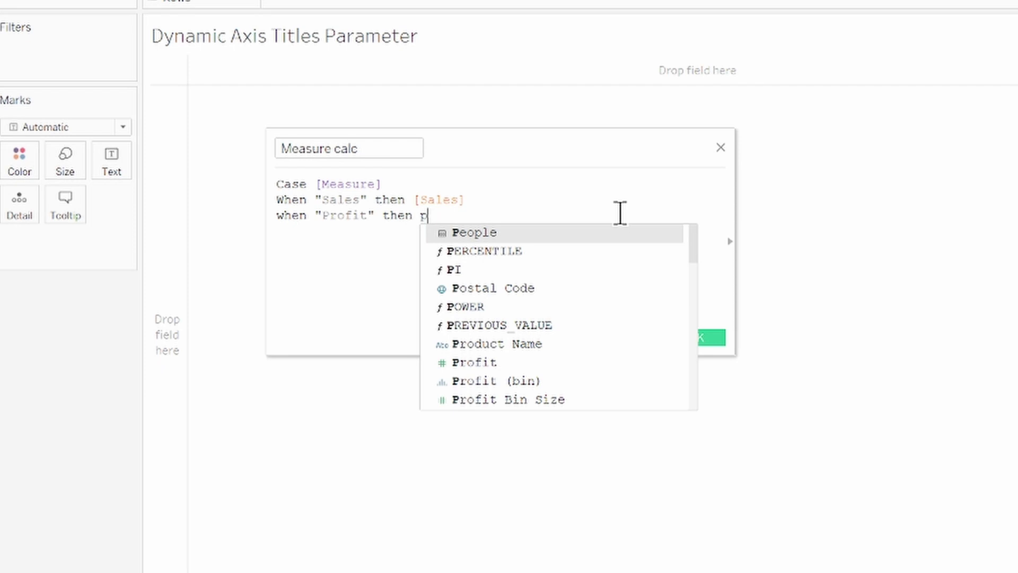
pyautogui.write('ro')
pyautogui.click(552, 248)
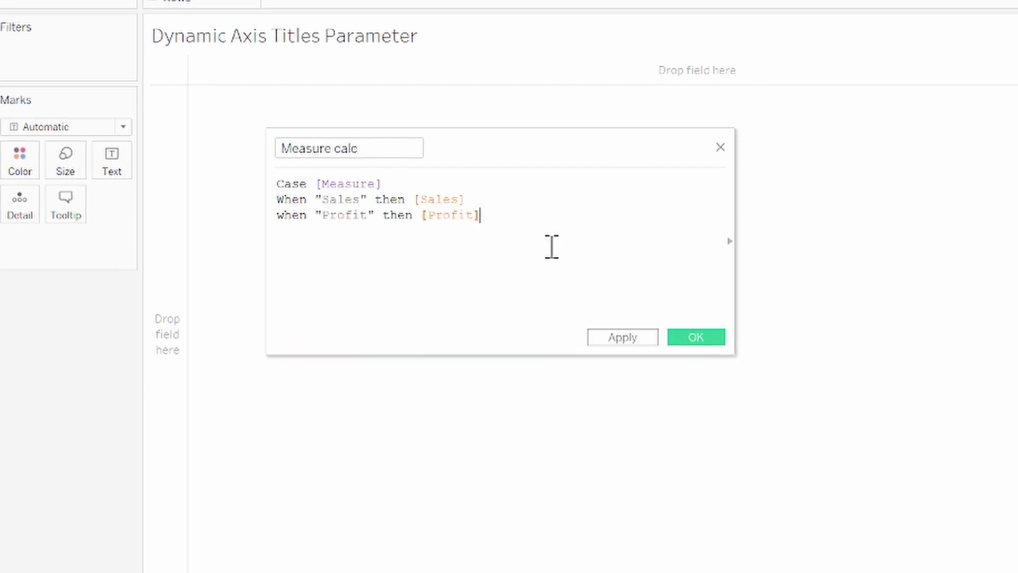
pyautogui.press('Return')
pyautogui.write('W')
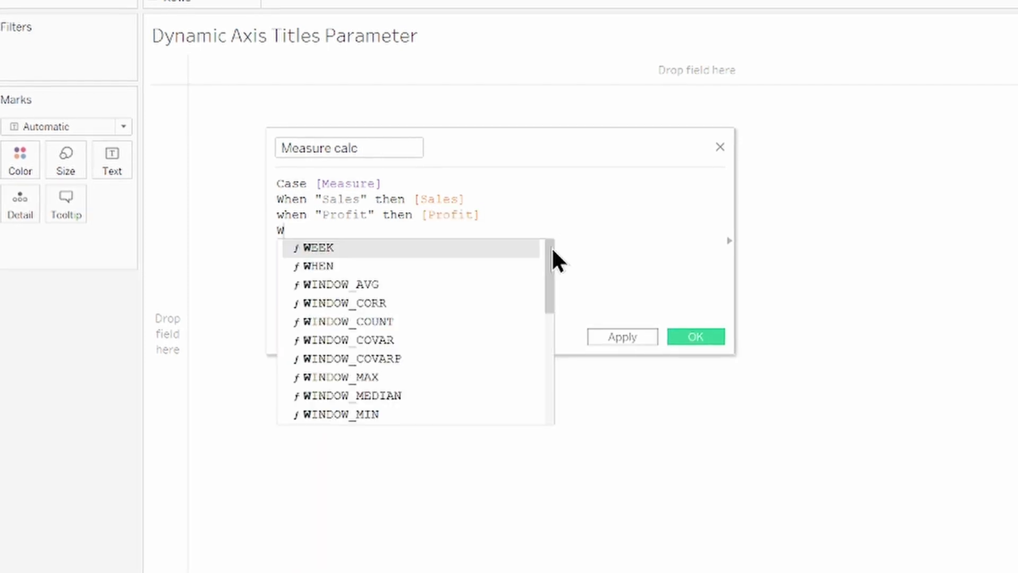
pyautogui.write('hen "Q')
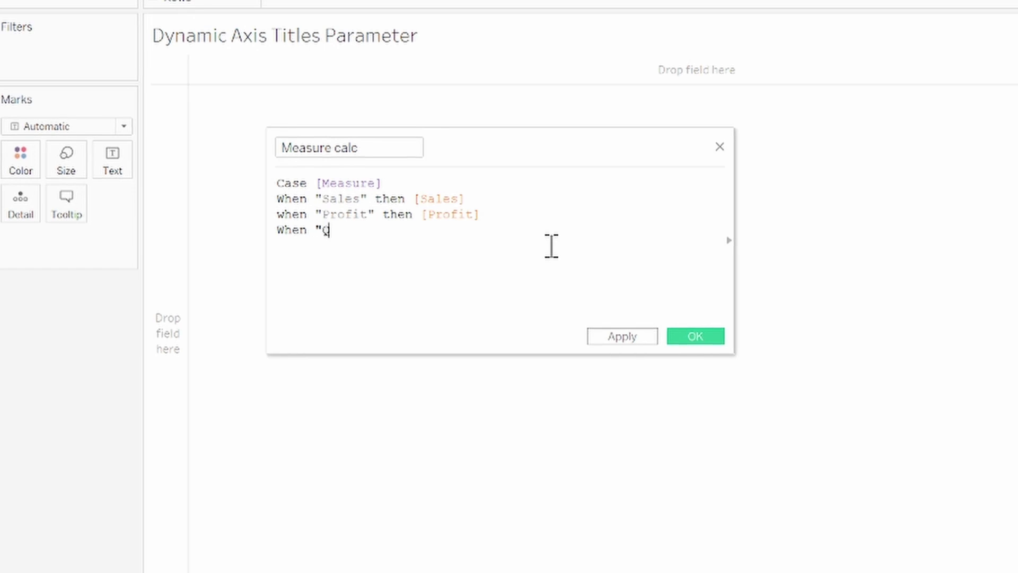
pyautogui.write('uantity')
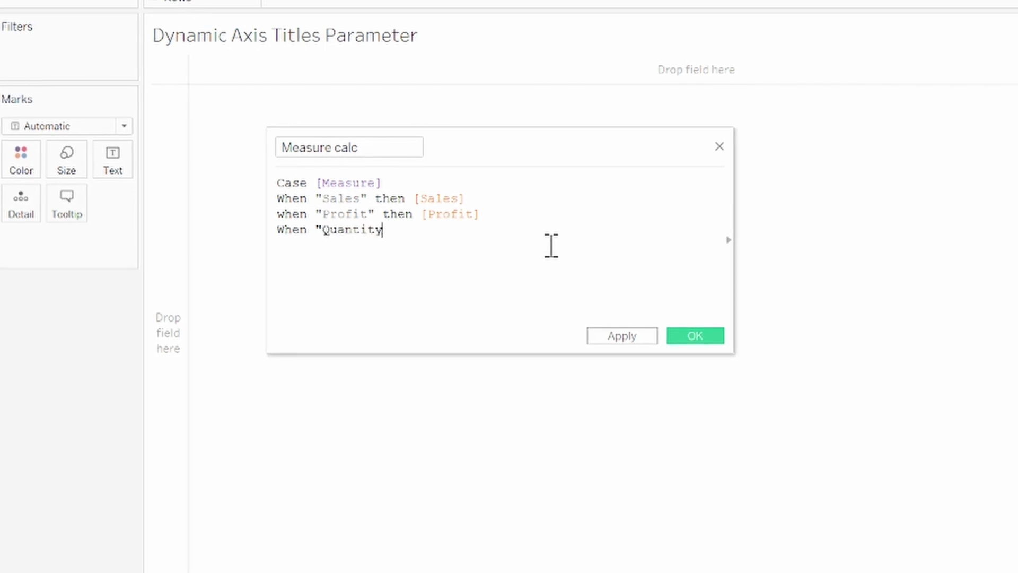
pyautogui.write('" ')
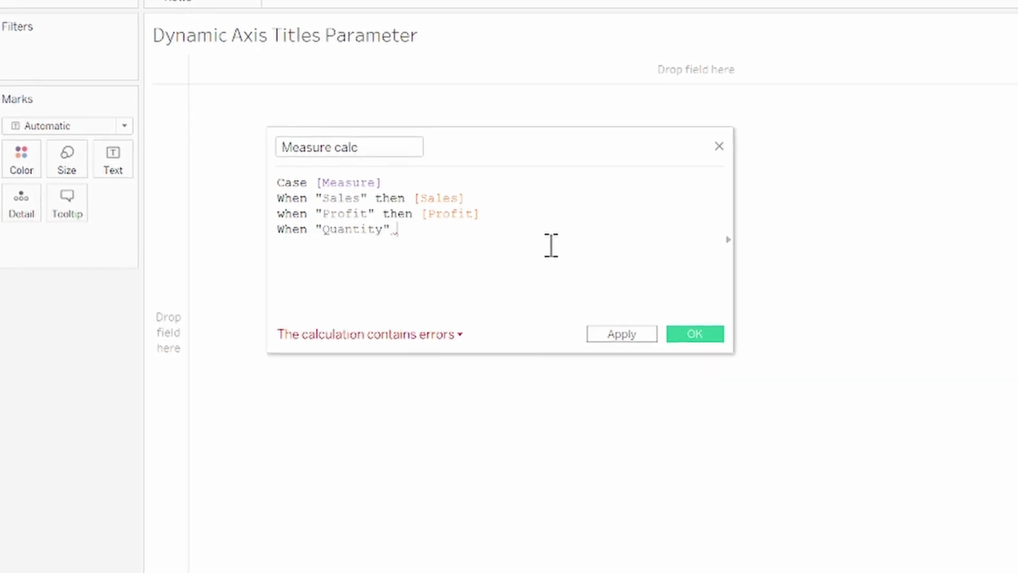
pyautogui.write('then ')
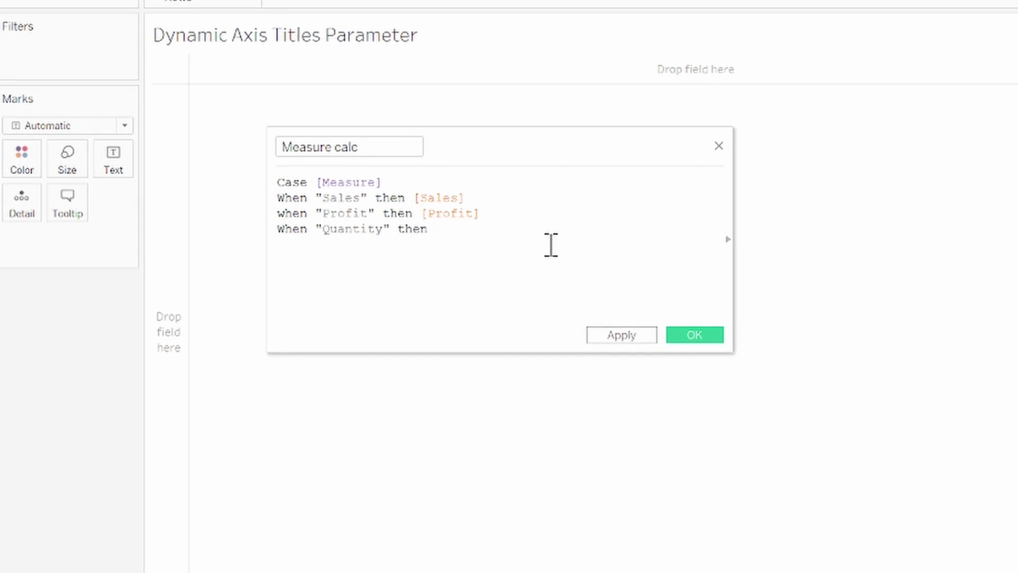
pyautogui.write('Quan')
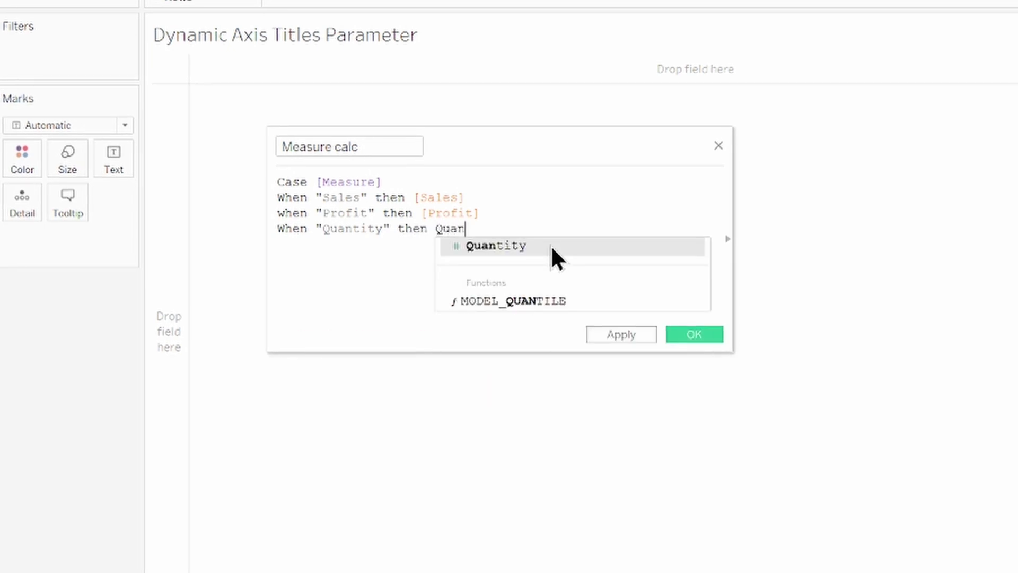
pyautogui.click(552, 247)
pyautogui.press('Return')
pyautogui.write('e')
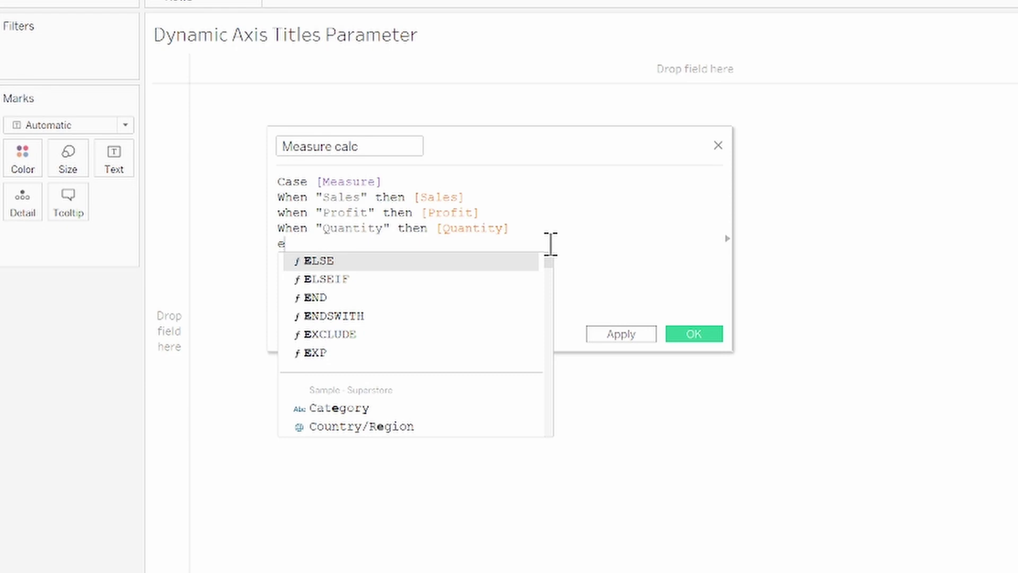
pyautogui.write('nd')
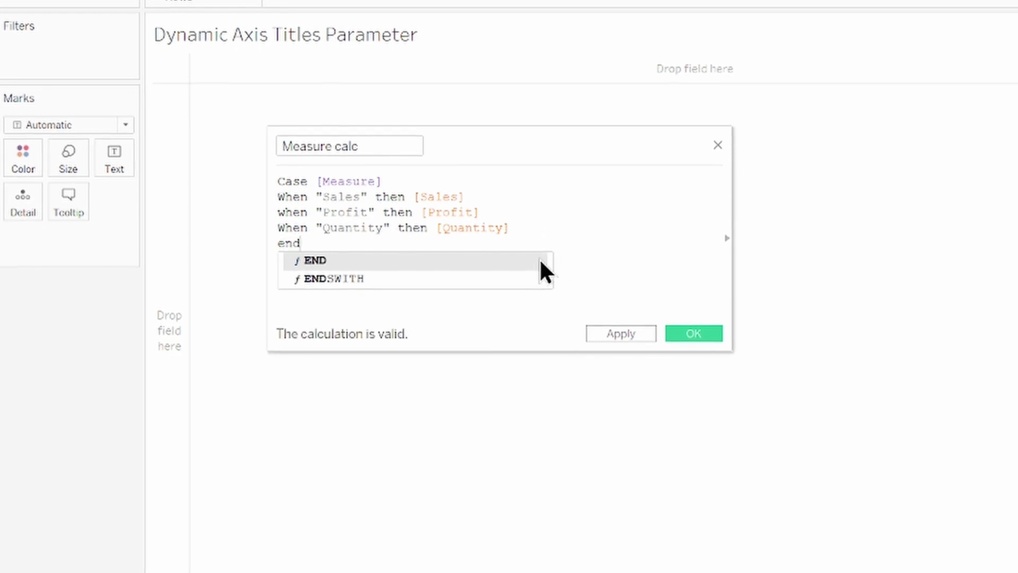
pyautogui.click(531, 261)
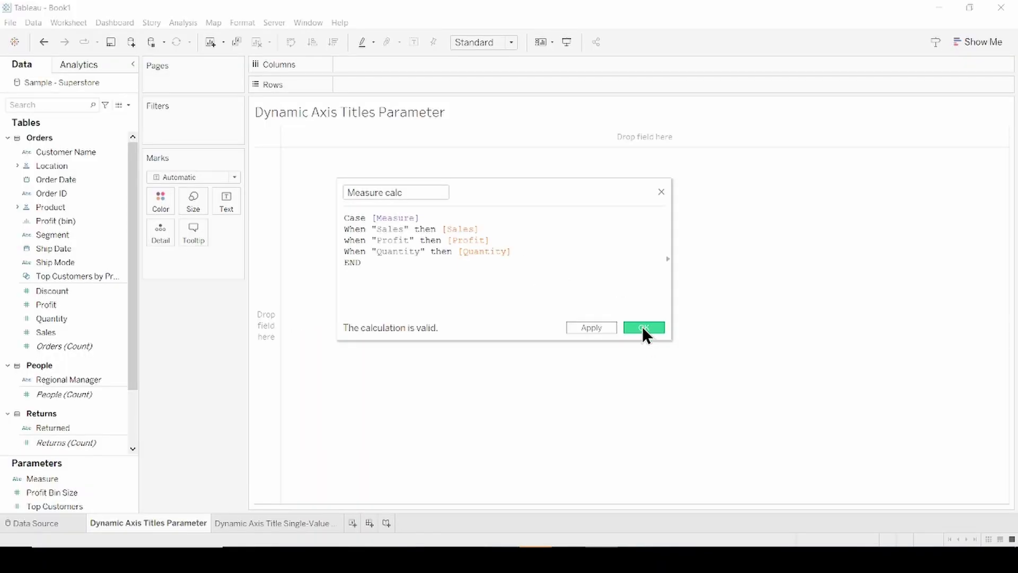
# - Save Measure calc, put SUM(Measure calc) on Rows and Sub-Category on Columns
pyautogui.click(642, 326)
pyautogui.moveTo(82, 309)
pyautogui.mouseDown()
pyautogui.moveTo(229, 228)
pyautogui.moveTo(387, 86)
pyautogui.mouseUp()
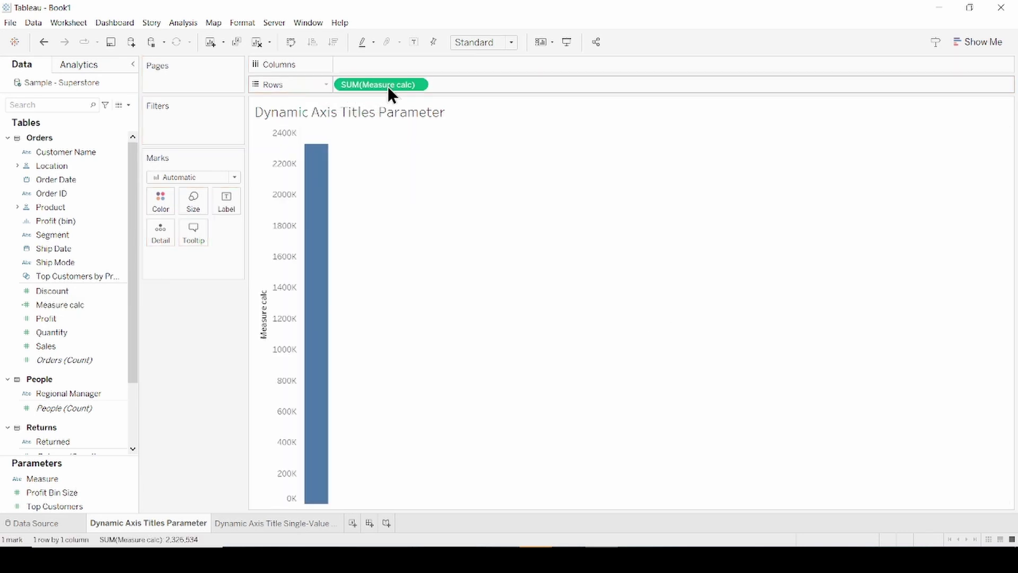
pyautogui.click(19, 207)
pyautogui.moveTo(58, 236); pyautogui.dragTo(360, 70)
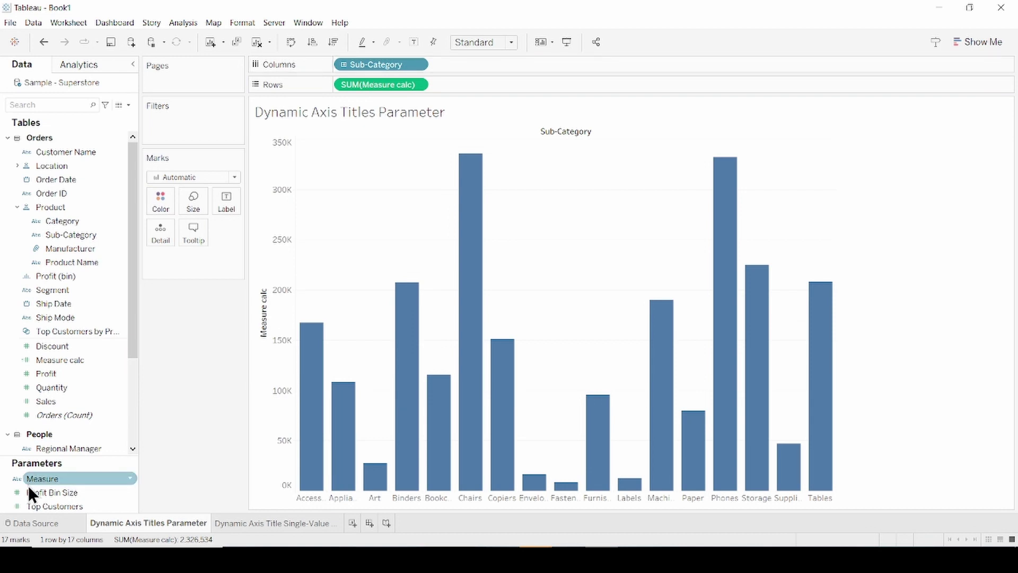
# - Show the Measure parameter control and switch it to Profit, then Quantity
pyautogui.rightClick(36, 477)
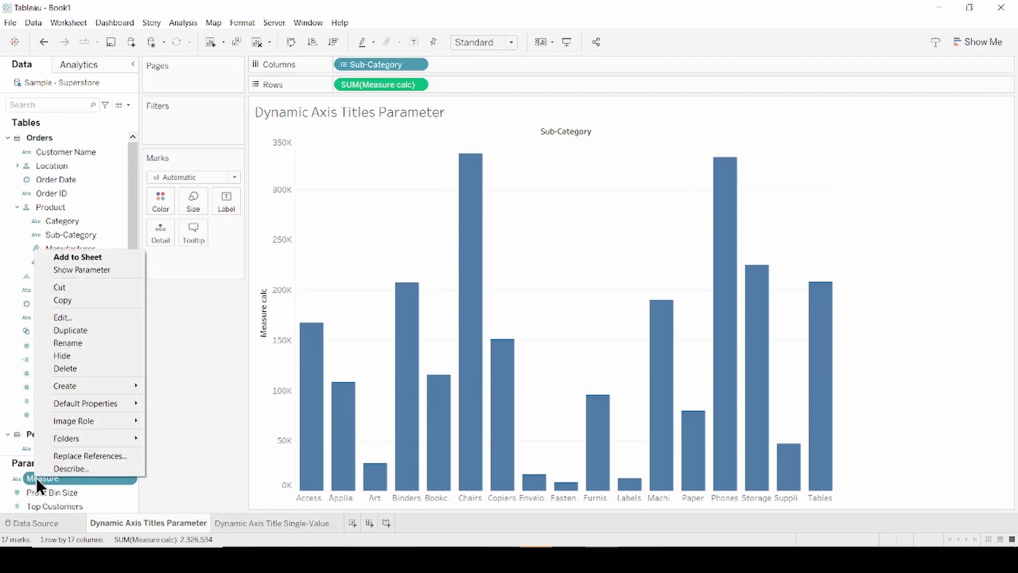
pyautogui.click(93, 270)
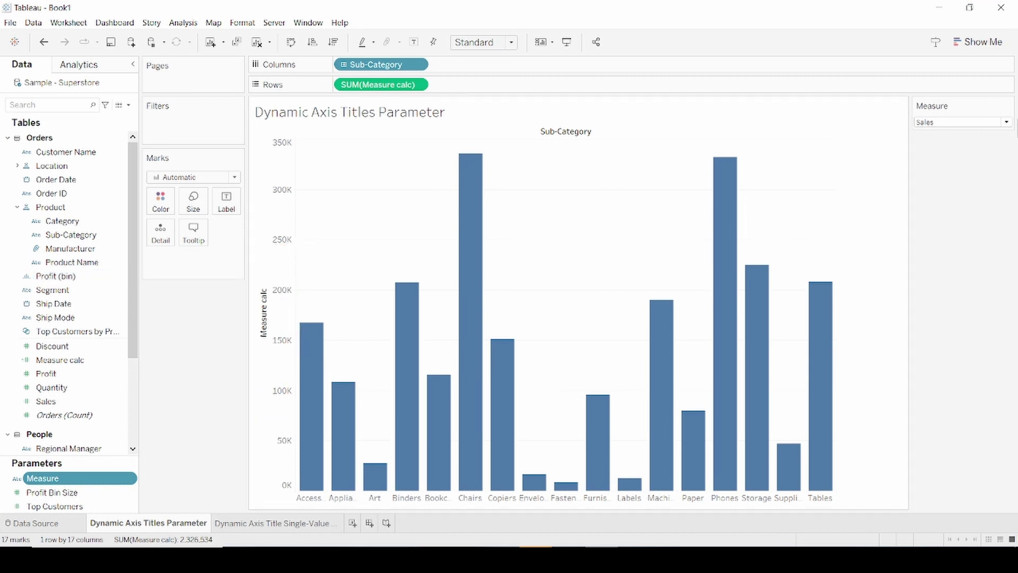
pyautogui.click(1008, 122)
pyautogui.click(1002, 140)
pyautogui.click(1007, 122)
pyautogui.moveTo(1007, 106)
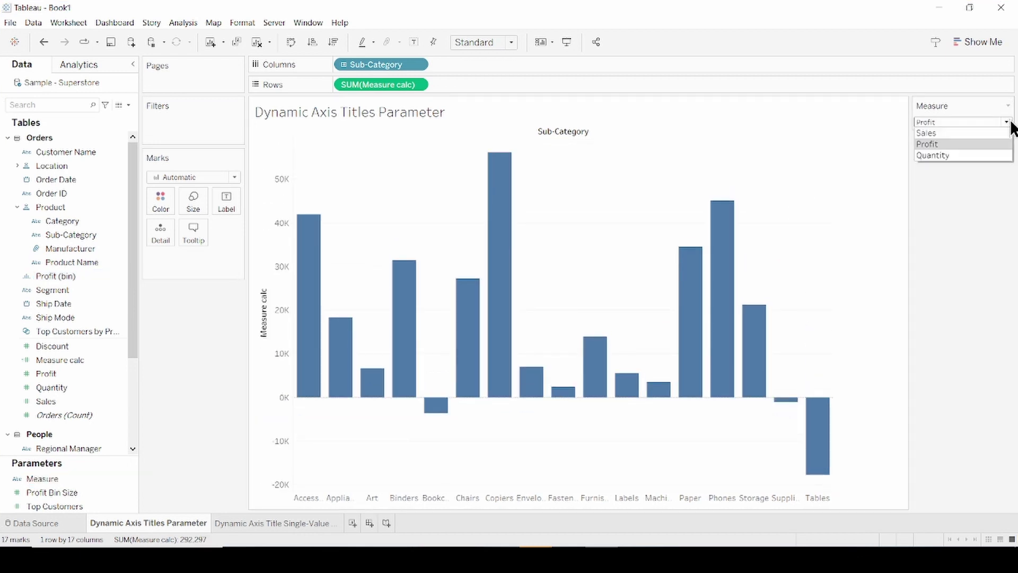
pyautogui.click(998, 156)
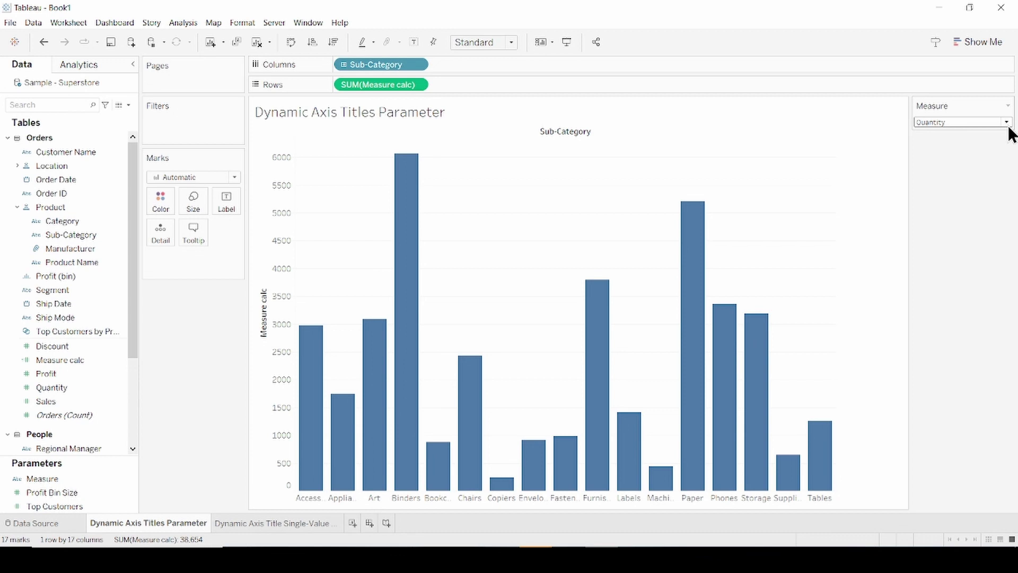
# - Add the Measure parameter to Rows as a header and rotate its label vertically
pyautogui.moveTo(70, 480); pyautogui.dragTo(347, 86)
pyautogui.rightClick(274, 318)
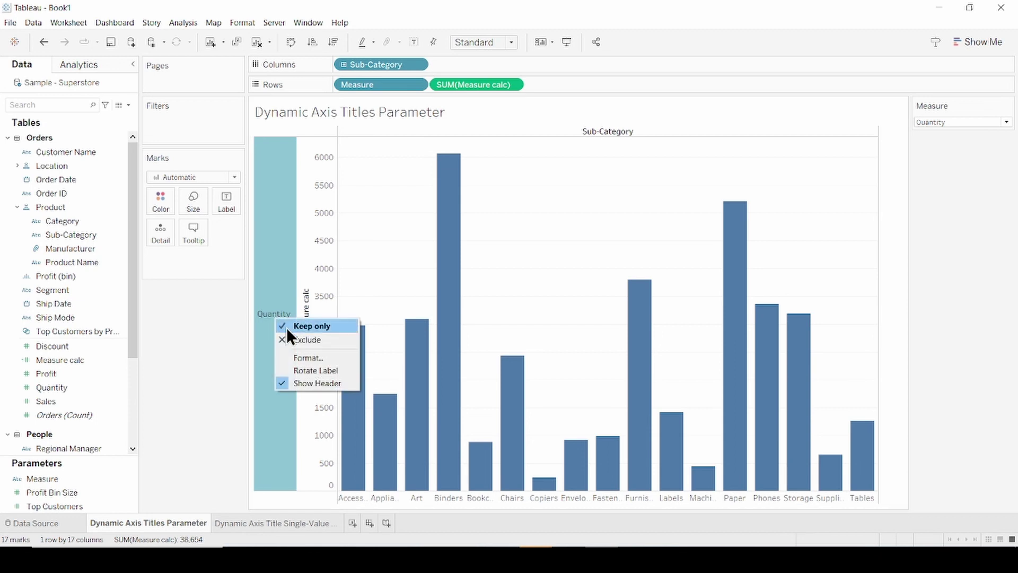
pyautogui.click(301, 370)
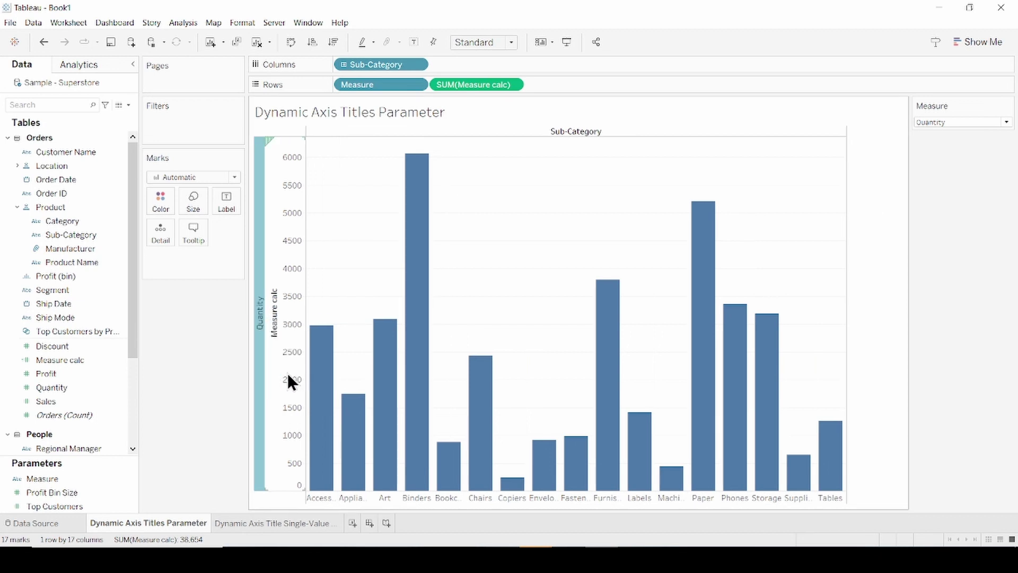
# - Delete the 'Measure calc' title from the value axis
pyautogui.rightClick(286, 373)
pyautogui.click(295, 379)
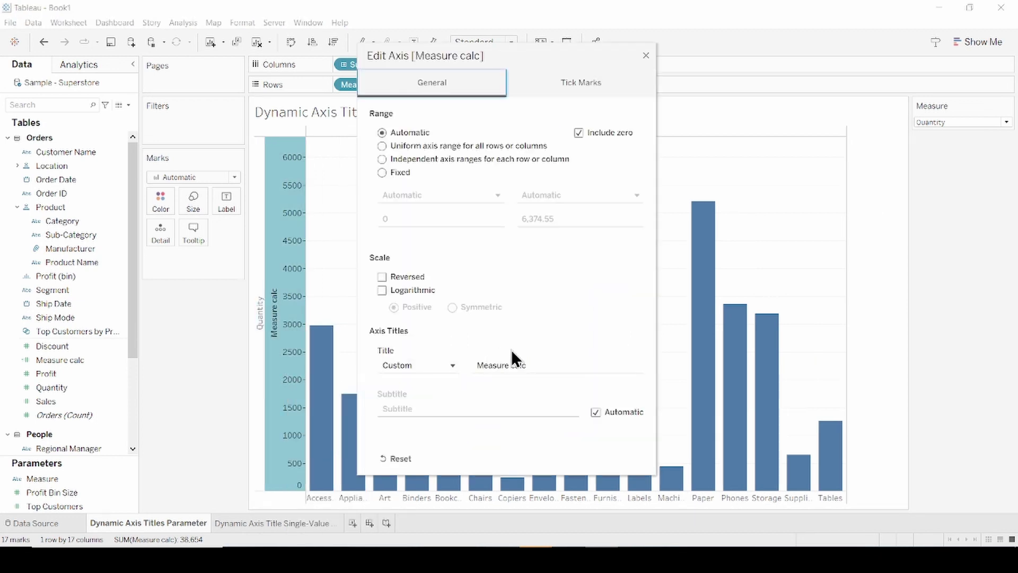
pyautogui.click(545, 364)
pyautogui.moveTo(547, 364); pyautogui.dragTo(460, 360)
pyautogui.press('BackSpace')
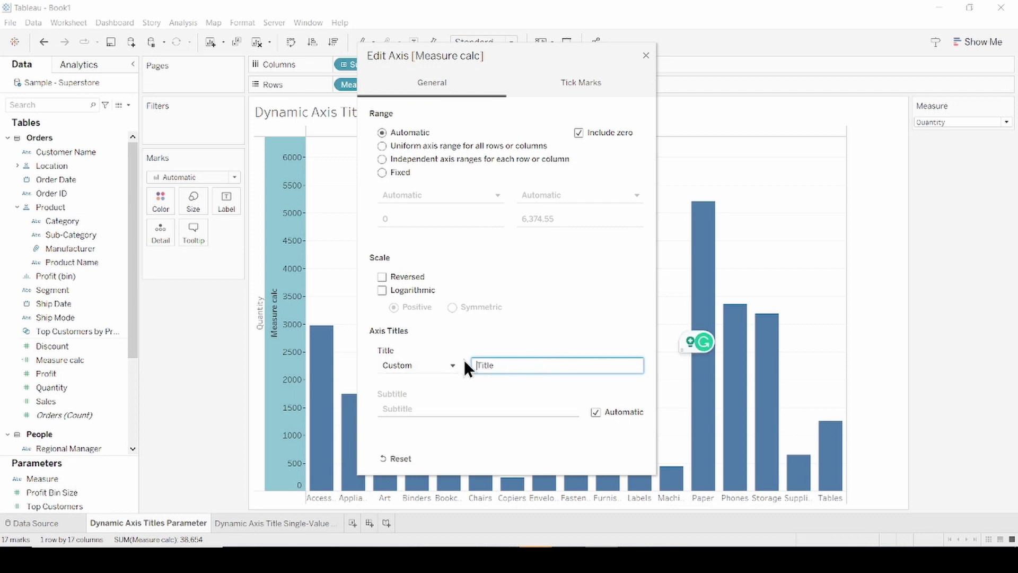
pyautogui.click(647, 57)
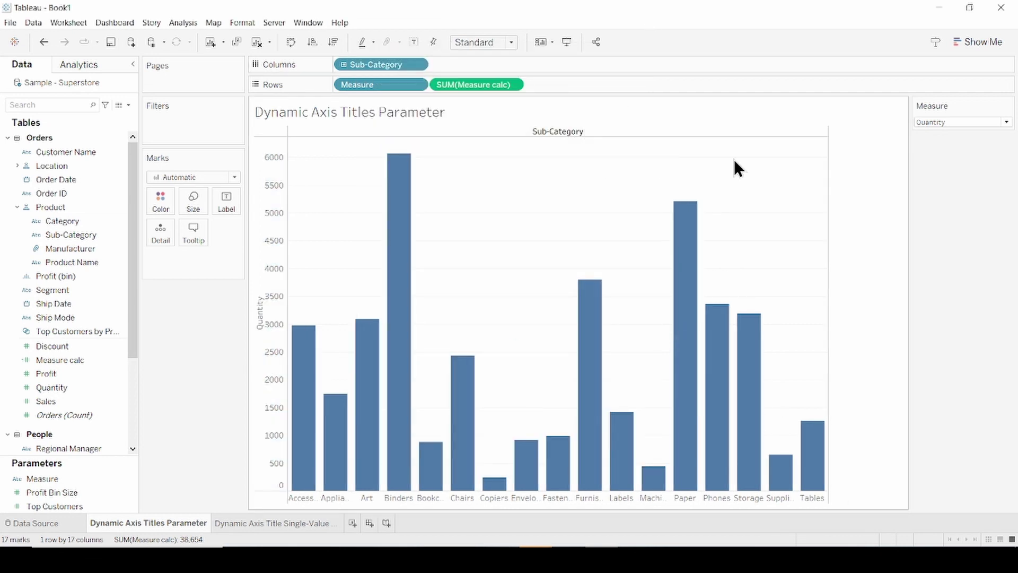
# - Switch the Measure control through Sales, Profit and Quantity to check the header
pyautogui.click(1010, 125)
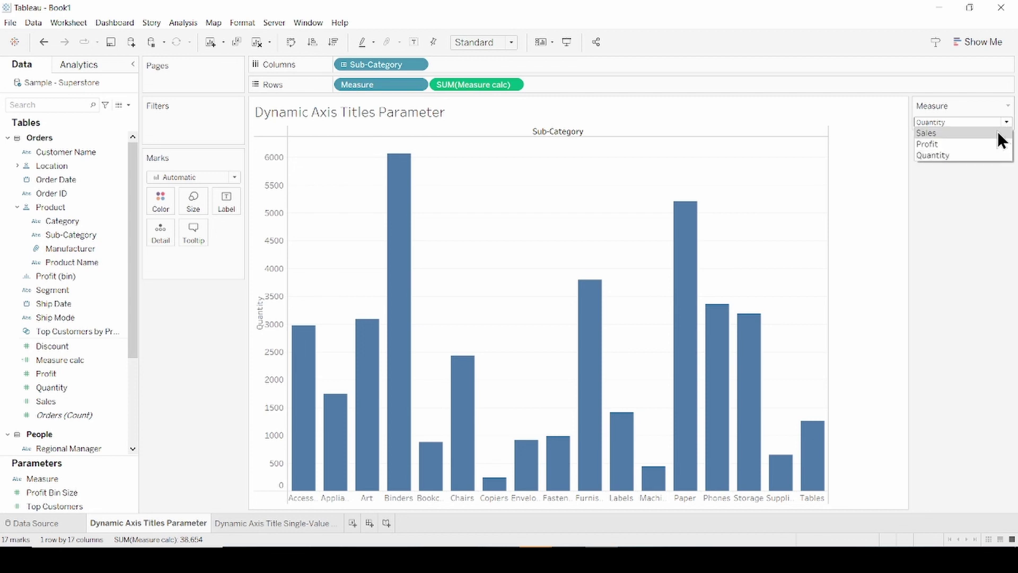
pyautogui.click(1000, 133)
pyautogui.click(1004, 144)
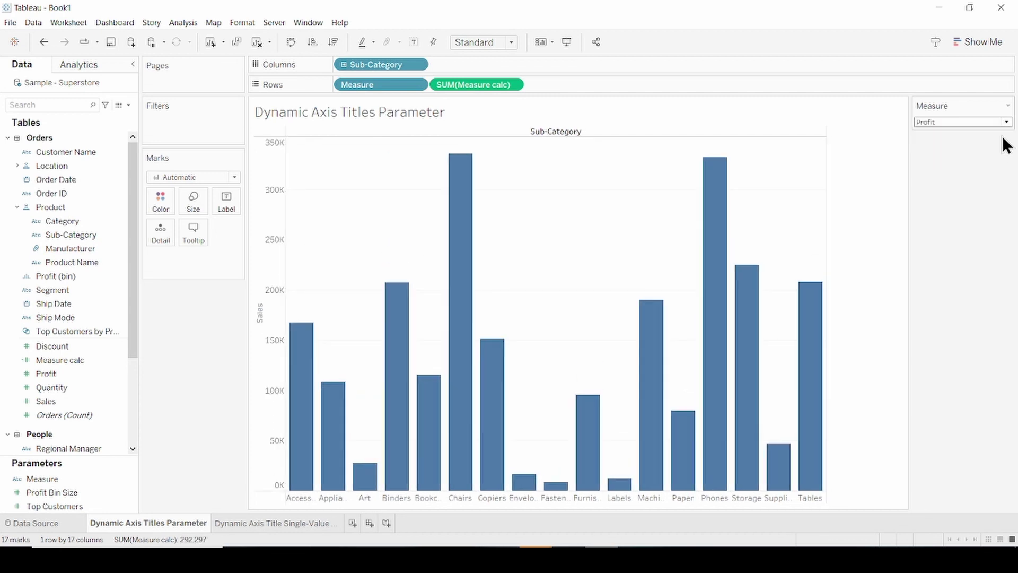
pyautogui.click(1007, 122)
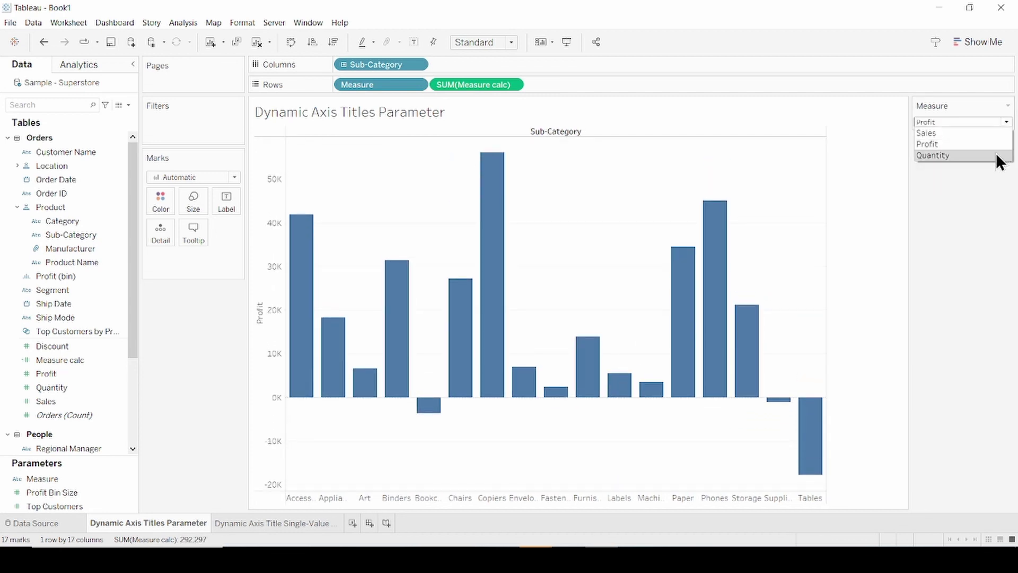
pyautogui.click(994, 155)
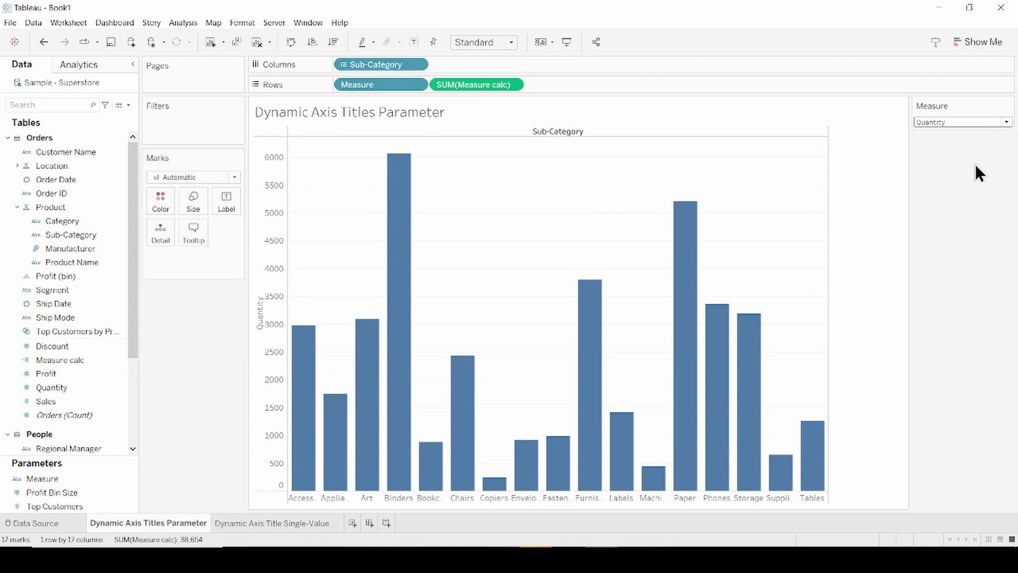
# - Remove Measure from Rows and set the axis title to use the Measure parameter value
pyautogui.moveTo(381, 85); pyautogui.dragTo(179, 378)
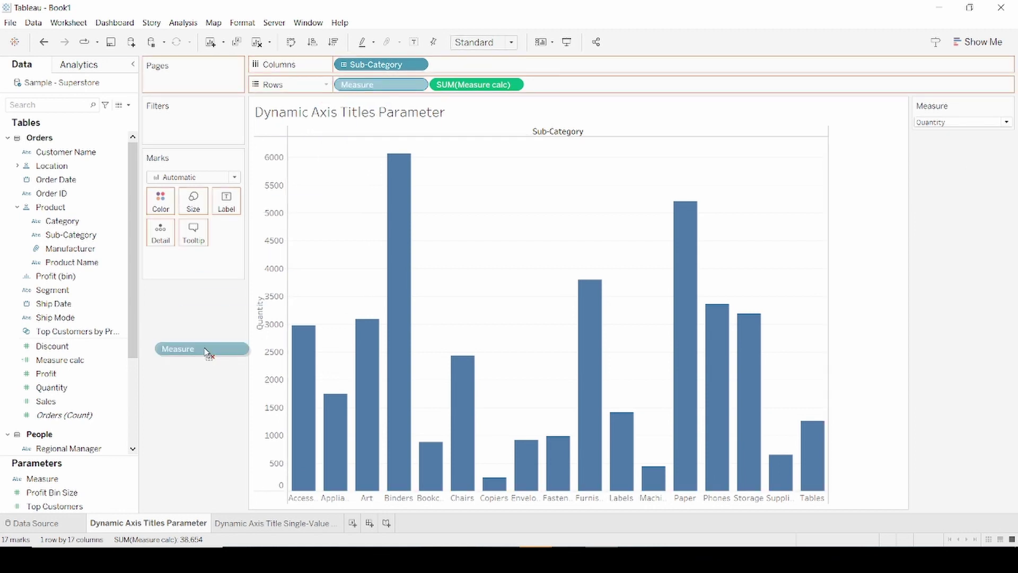
pyautogui.rightClick(265, 376)
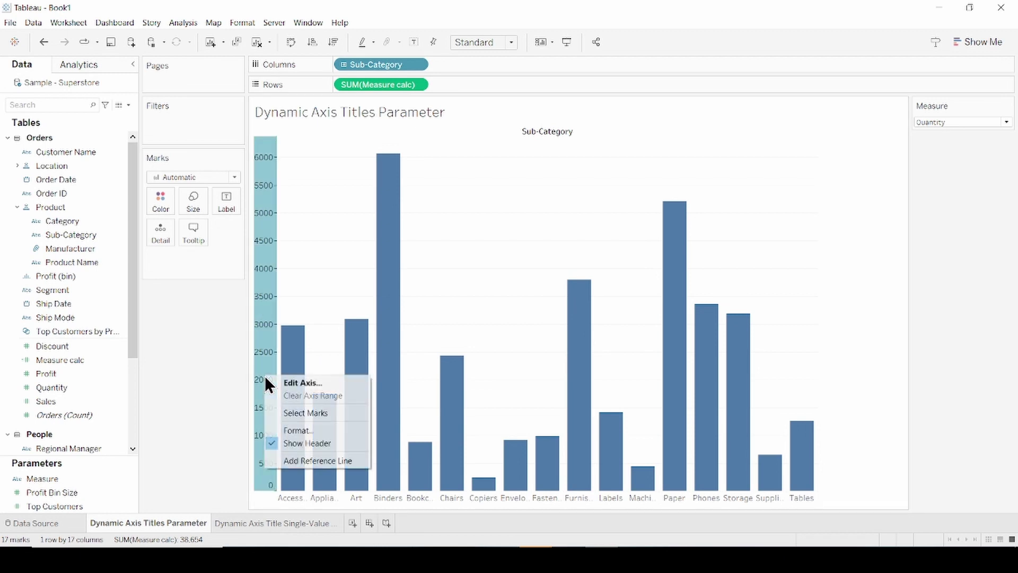
pyautogui.click(284, 383)
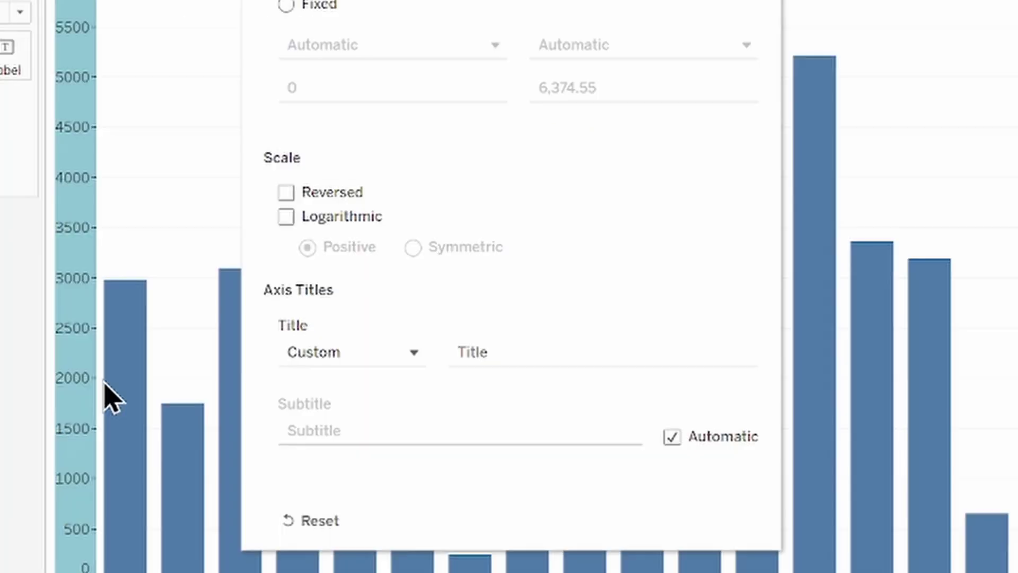
pyautogui.click(411, 350)
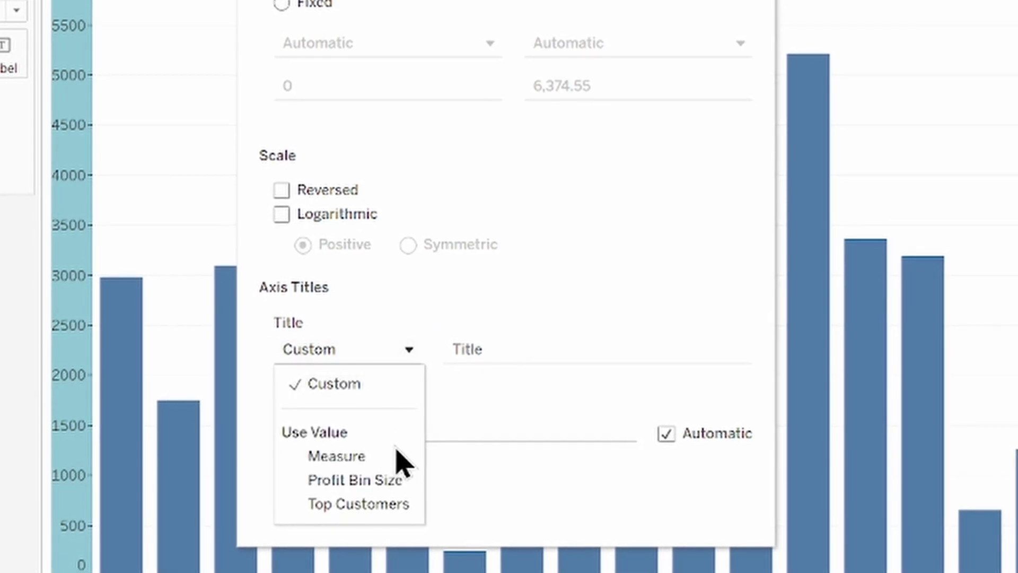
pyautogui.click(393, 456)
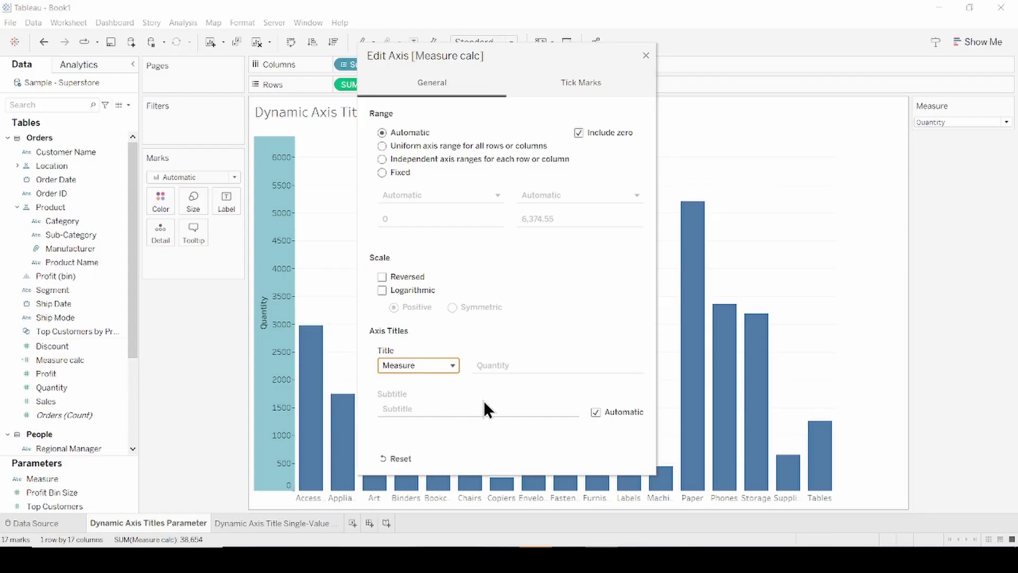
pyautogui.click(646, 55)
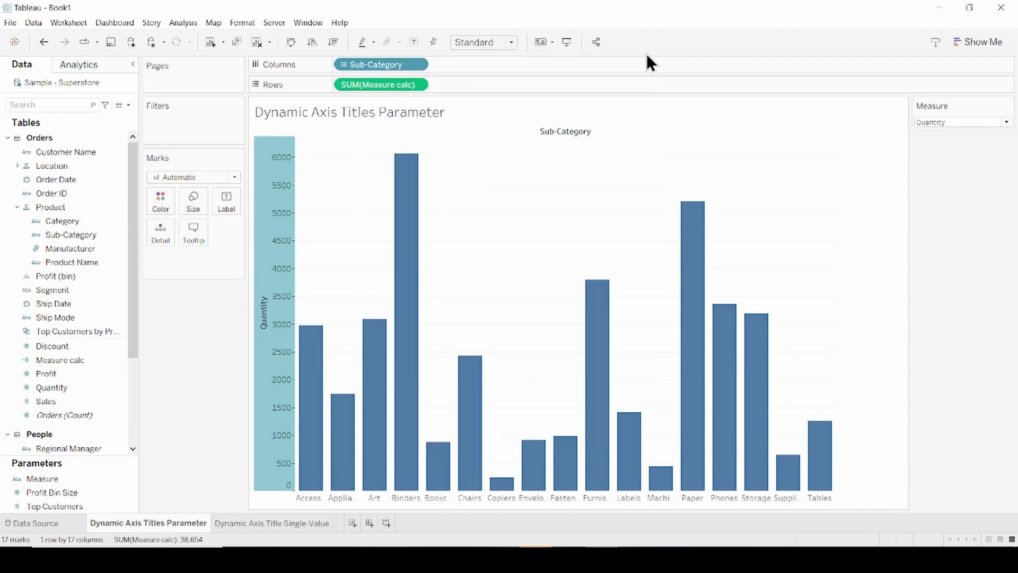
# - Switch Measure through Profit, Sales and Quantity, then open the 'Dynamic Axis Title Single-Value Field' sheet
pyautogui.click(1006, 121)
pyautogui.click(994, 145)
pyautogui.click(1007, 122)
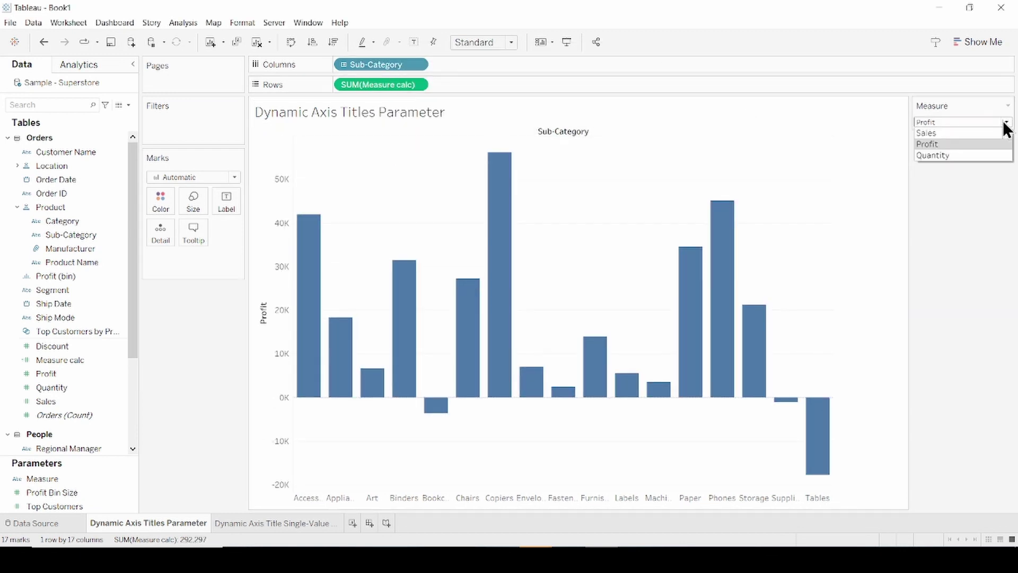
pyautogui.click(1004, 133)
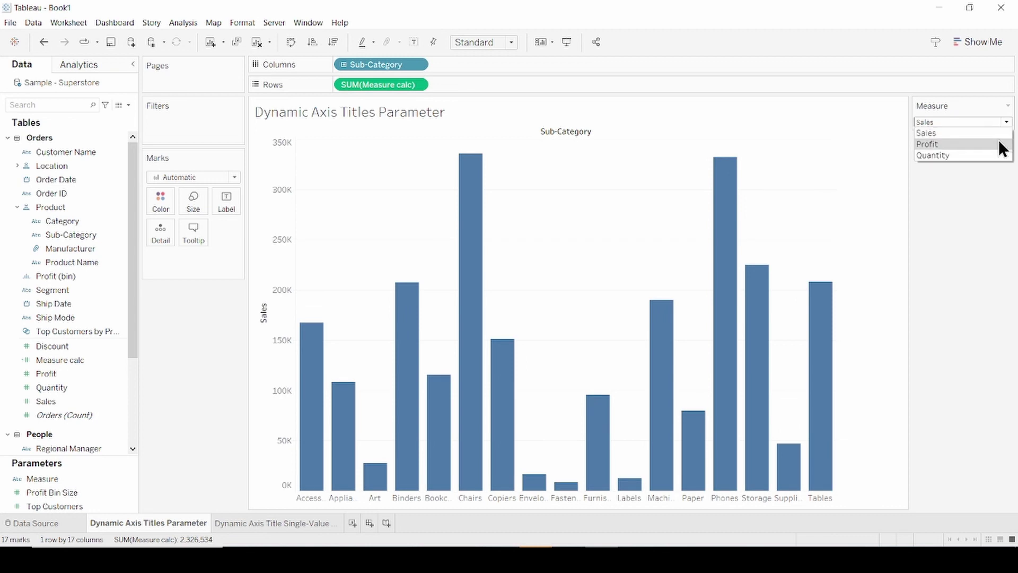
pyautogui.click(999, 145)
pyautogui.click(1007, 123)
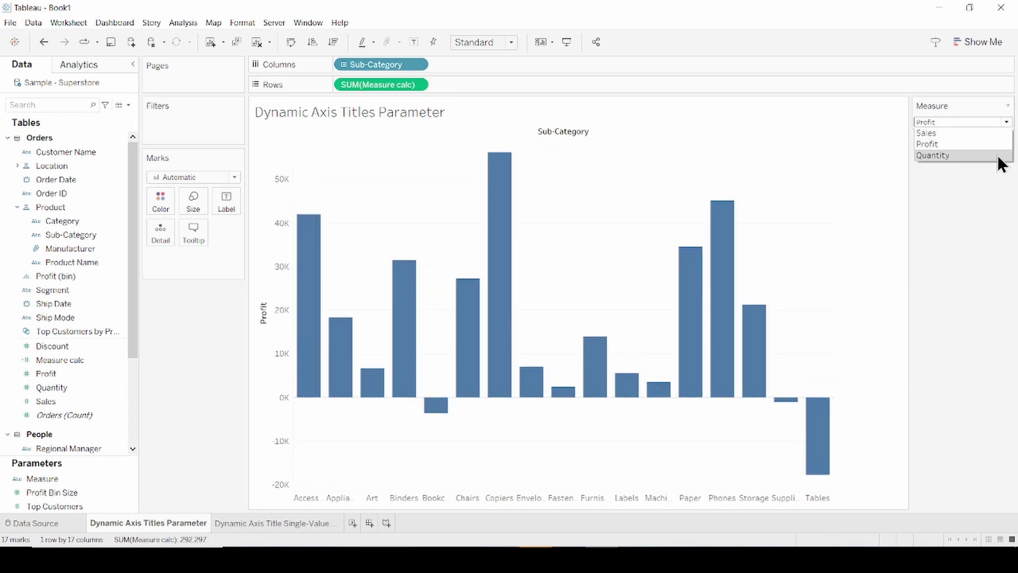
pyautogui.click(1001, 157)
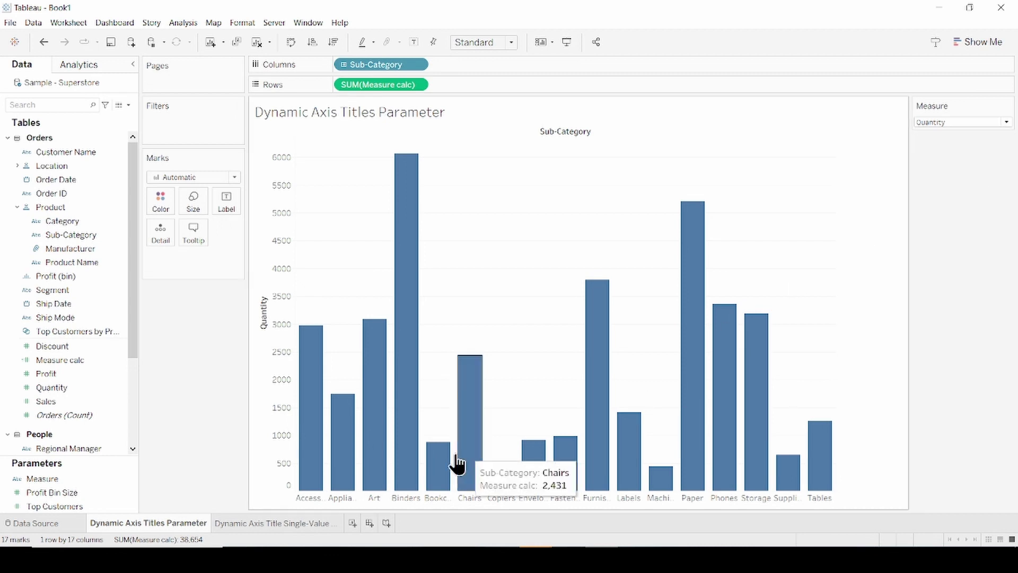
pyautogui.click(284, 522)
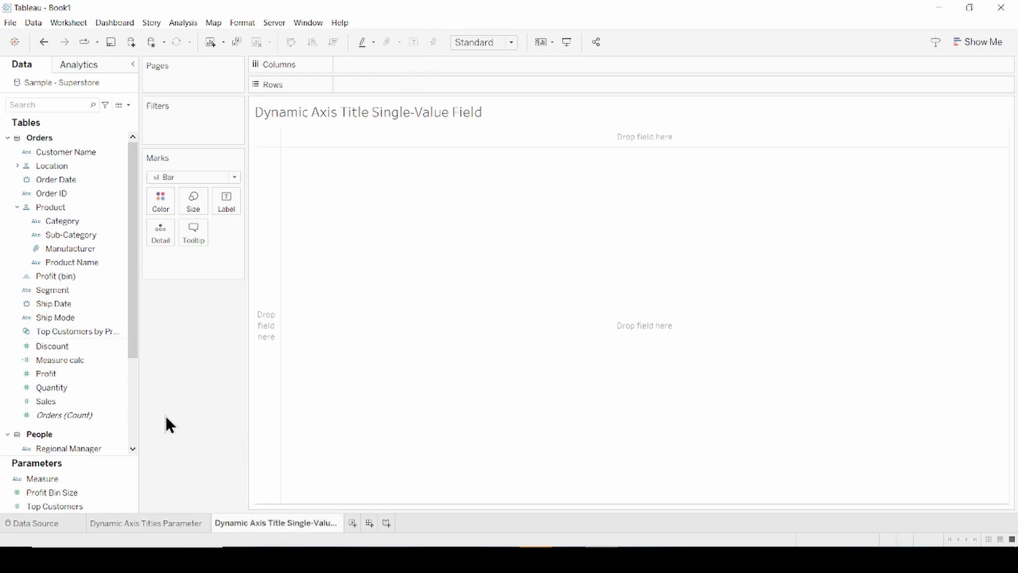
# - Plot Sales on Rows against continuous Order Date on Columns as a line
pyautogui.moveTo(48, 402); pyautogui.dragTo(390, 87)
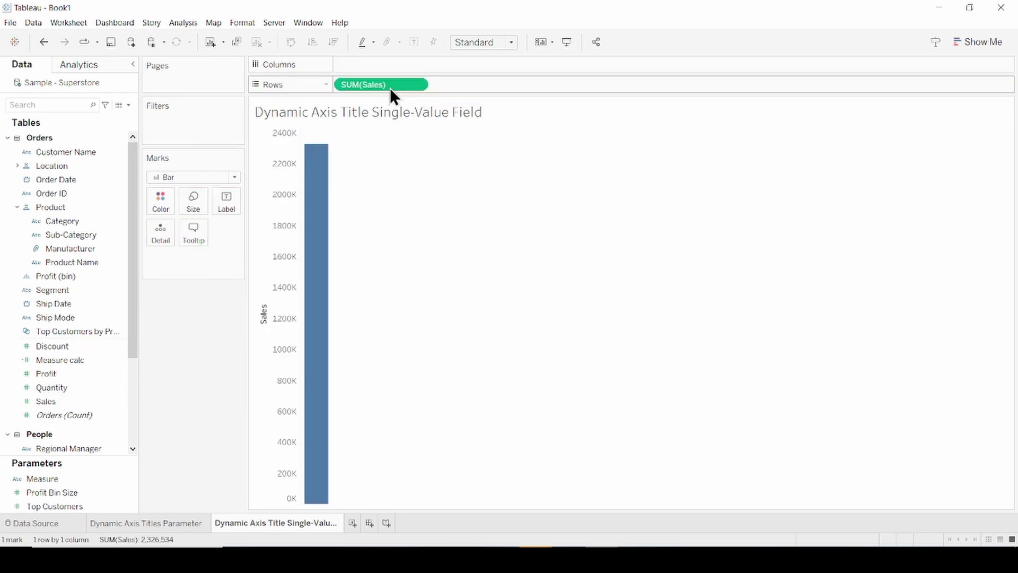
pyautogui.moveTo(60, 181); pyautogui.dragTo(364, 65)
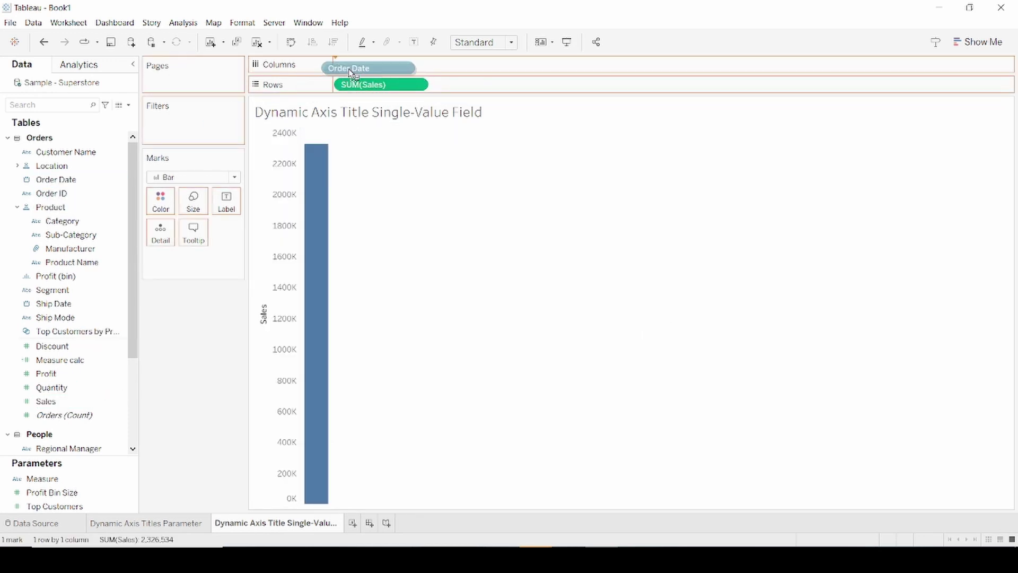
pyautogui.click(477, 143)
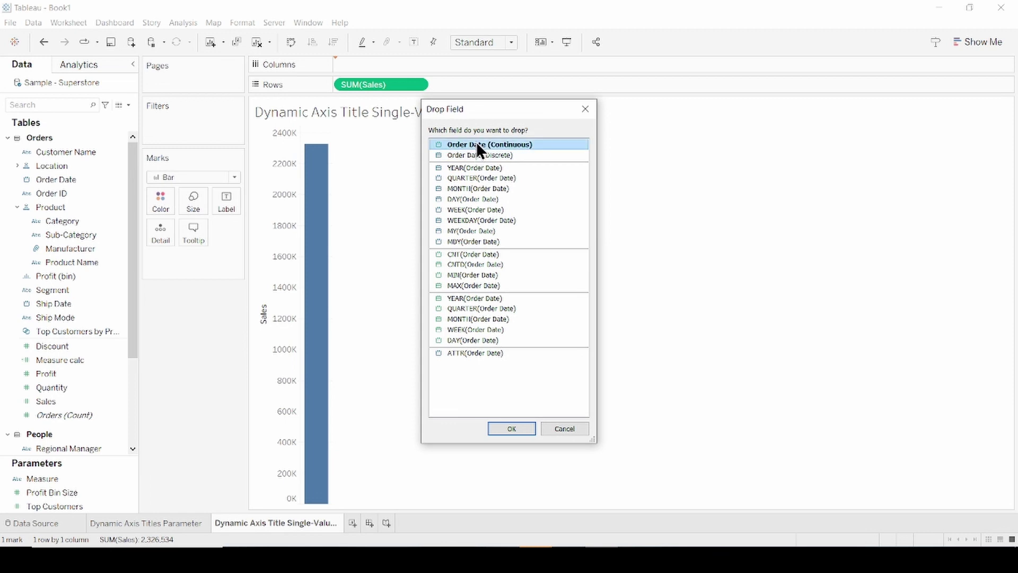
pyautogui.click(519, 430)
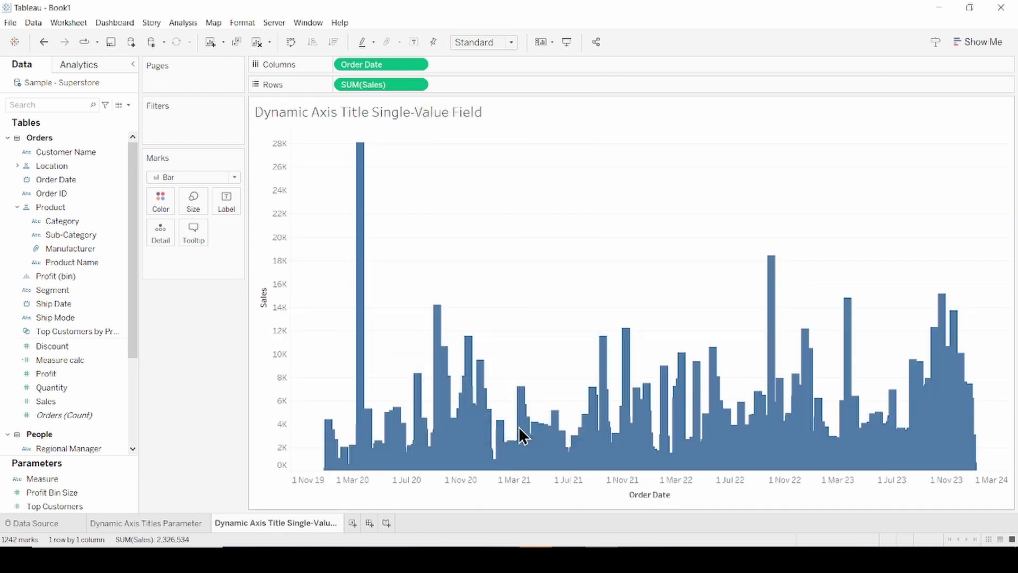
pyautogui.click(234, 177)
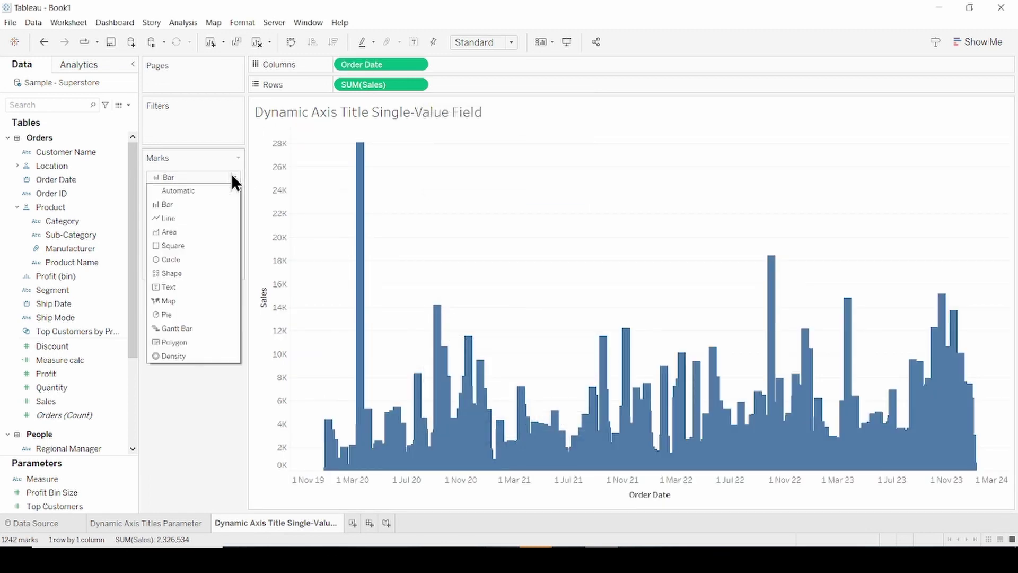
pyautogui.click(206, 225)
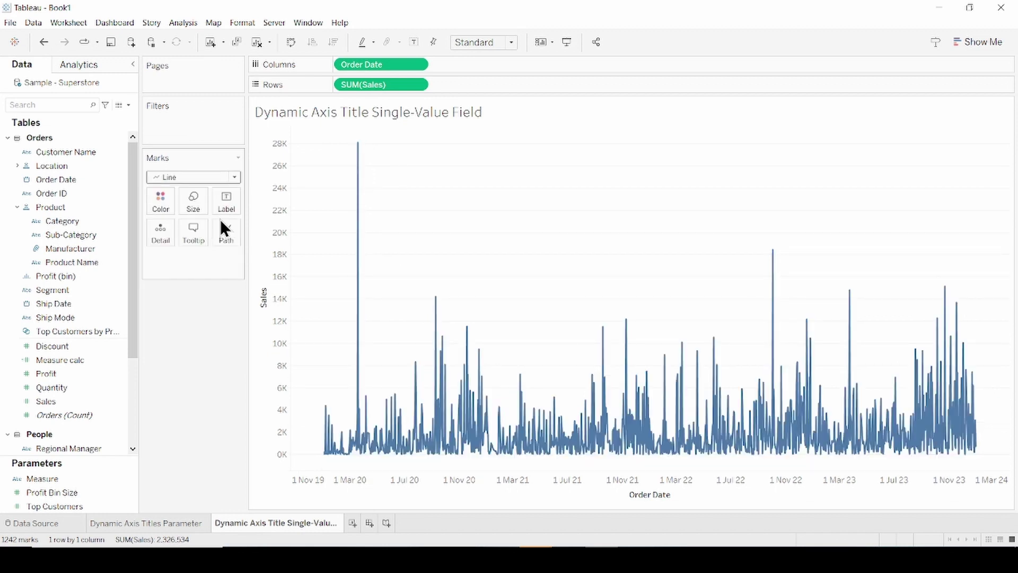
pyautogui.click(128, 106)
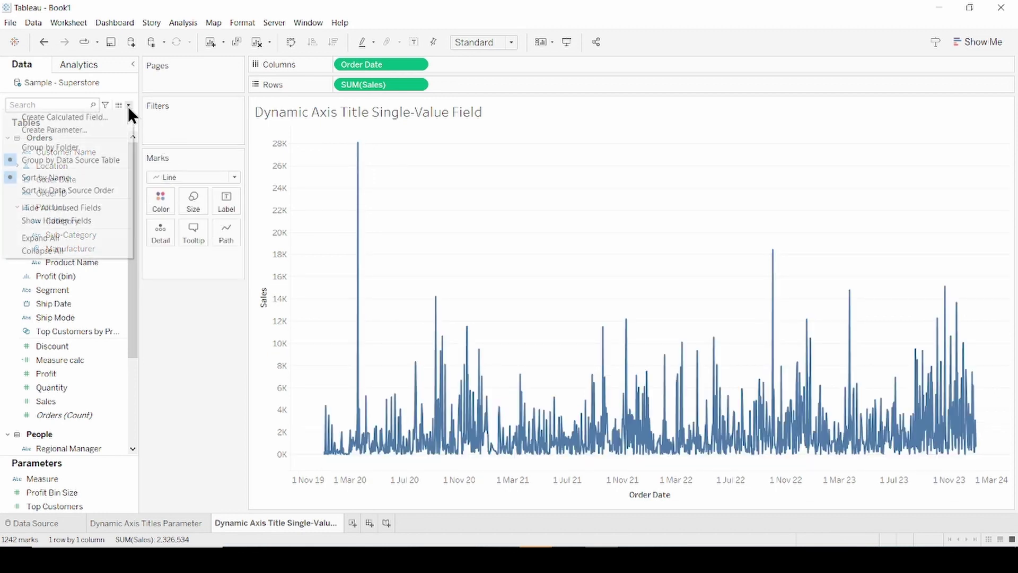
# - Create a calculated field 'Max Date' defined as { FIXED : MAX([Order Date]) }
pyautogui.click(119, 120)
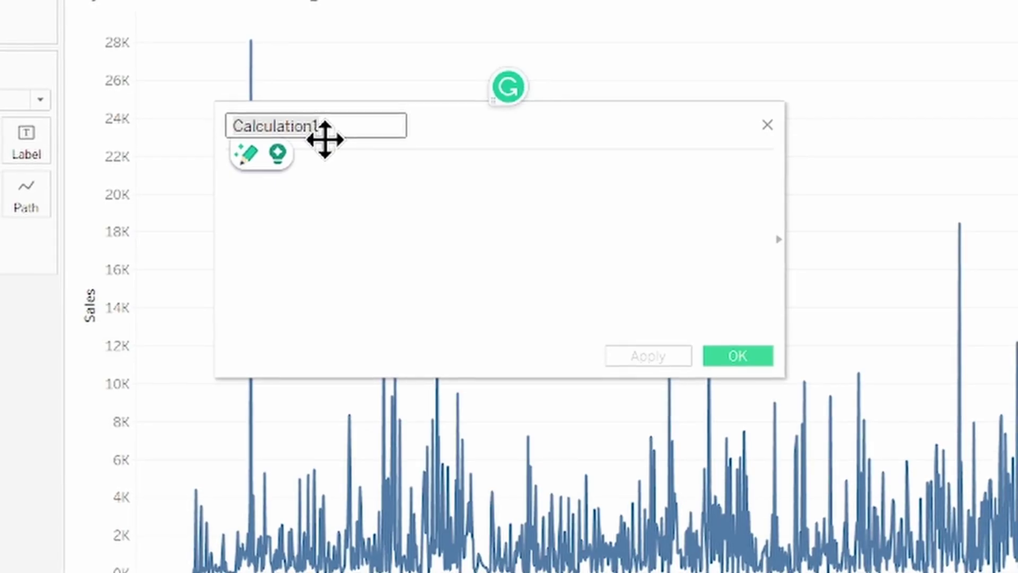
pyautogui.press('BackSpace')
pyautogui.write('Ma')
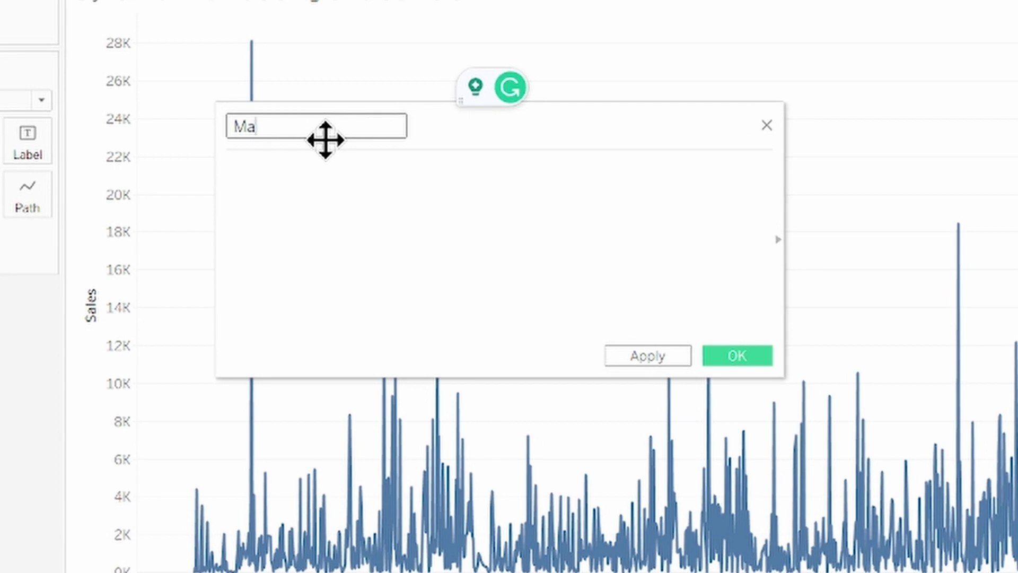
pyautogui.write('x Date')
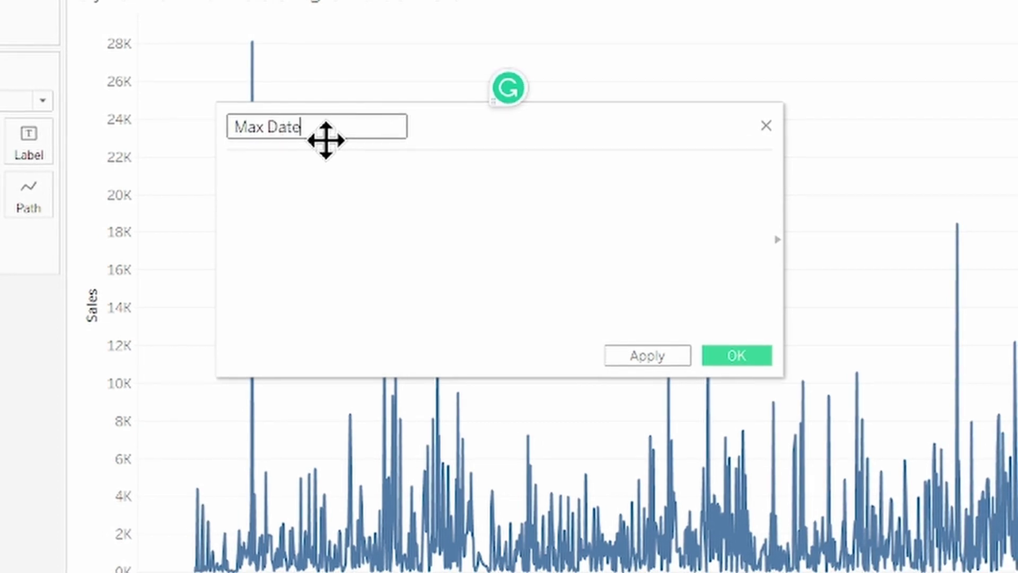
pyautogui.click(334, 188)
pyautogui.write('f')
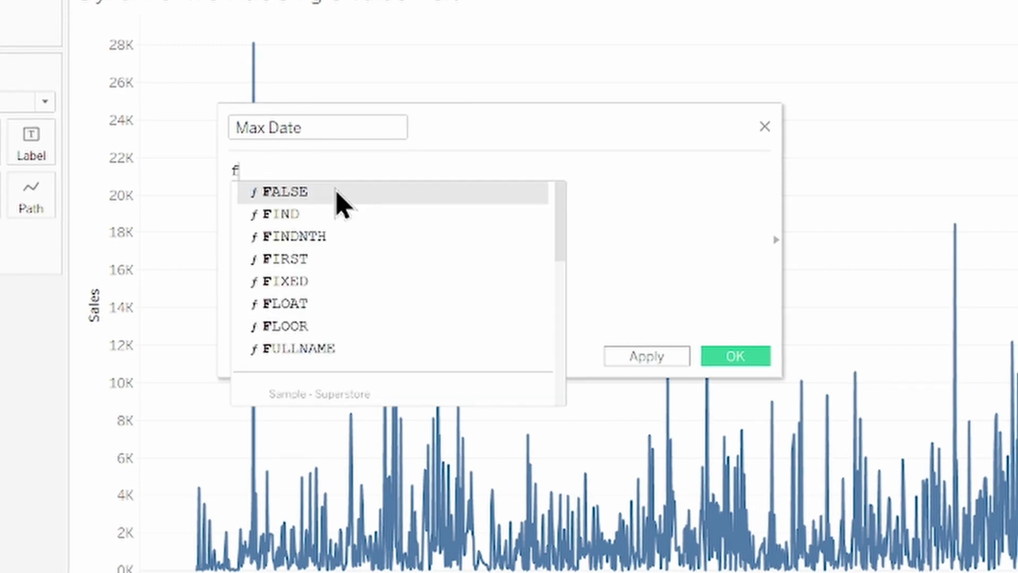
pyautogui.write('ix')
pyautogui.press('Return')
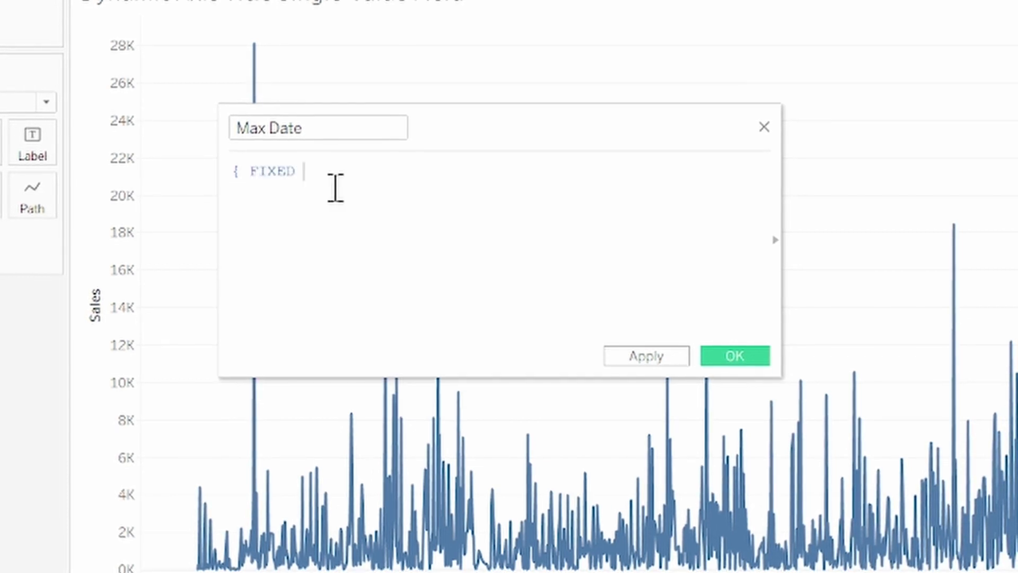
pyautogui.write(':')
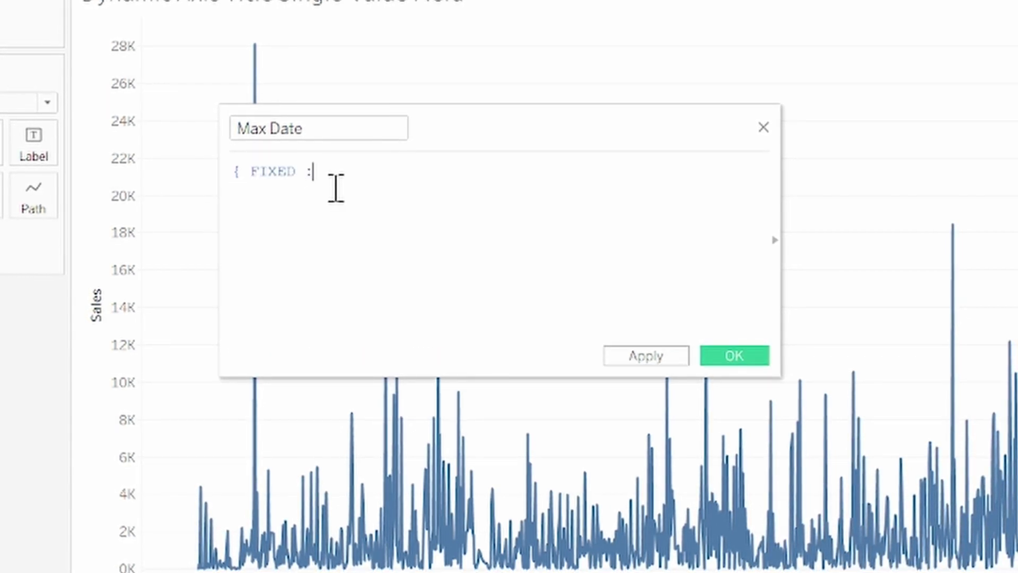
pyautogui.write(' max')
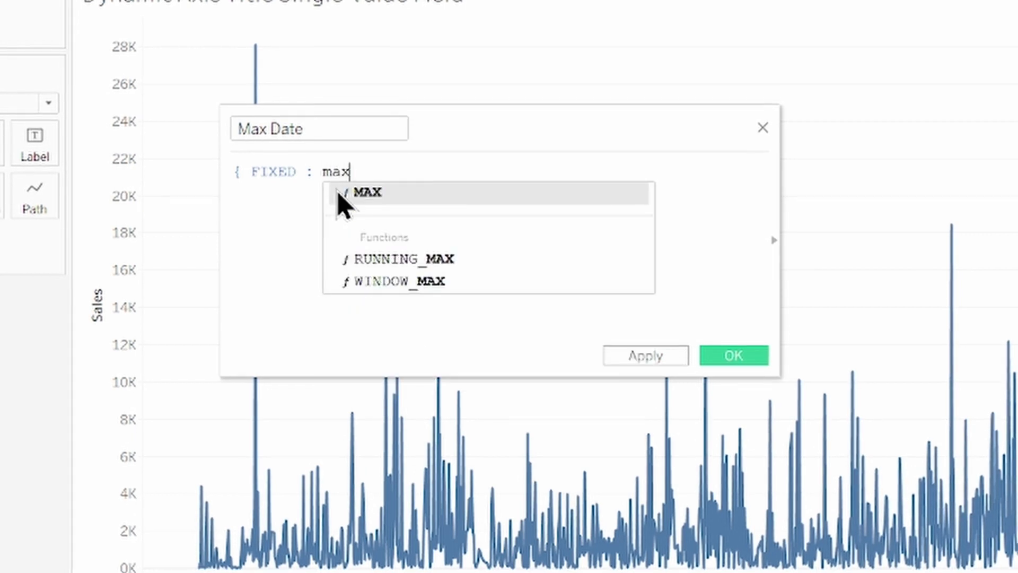
pyautogui.write('(')
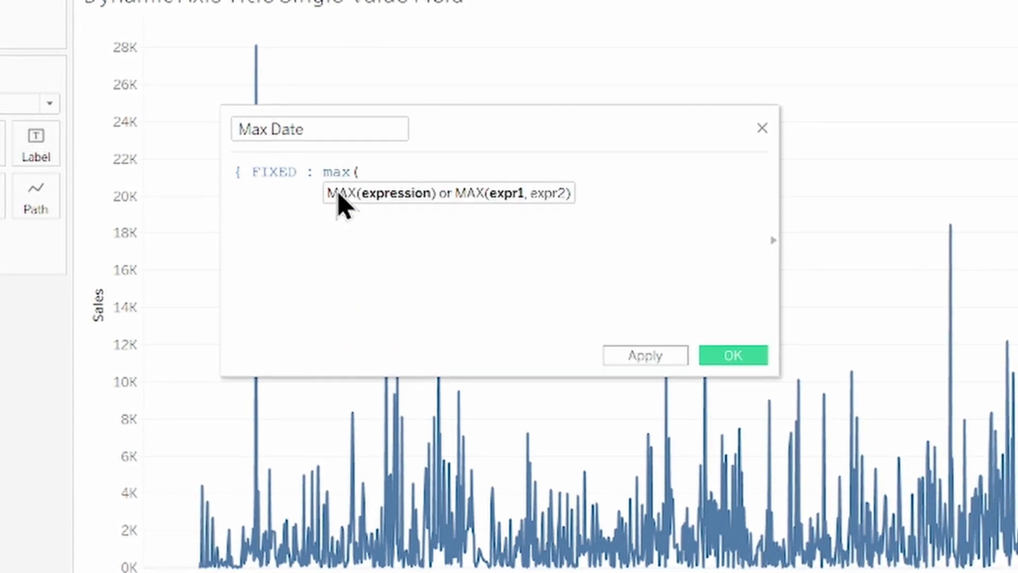
pyautogui.write('o')
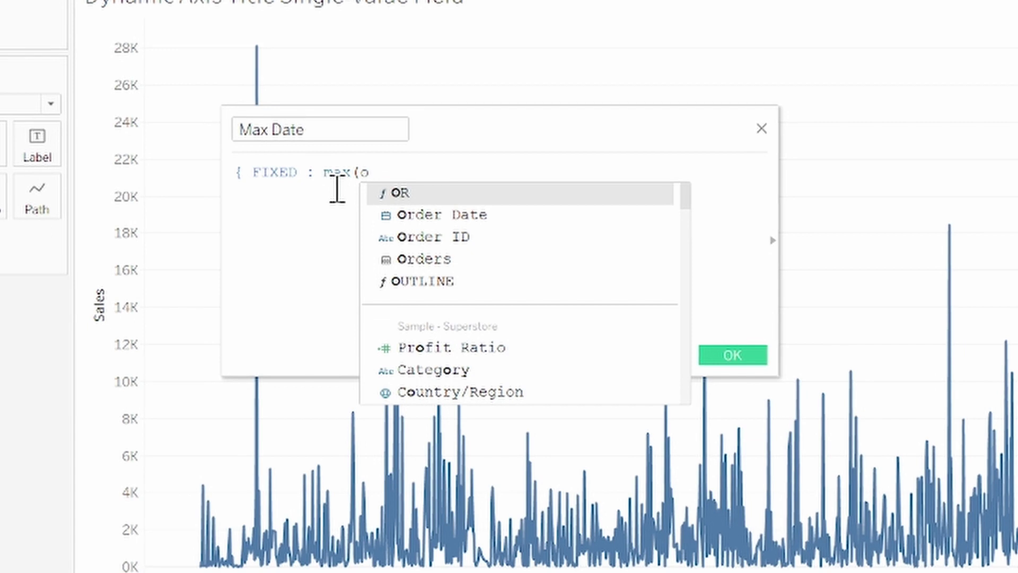
pyautogui.doubleClick(482, 215)
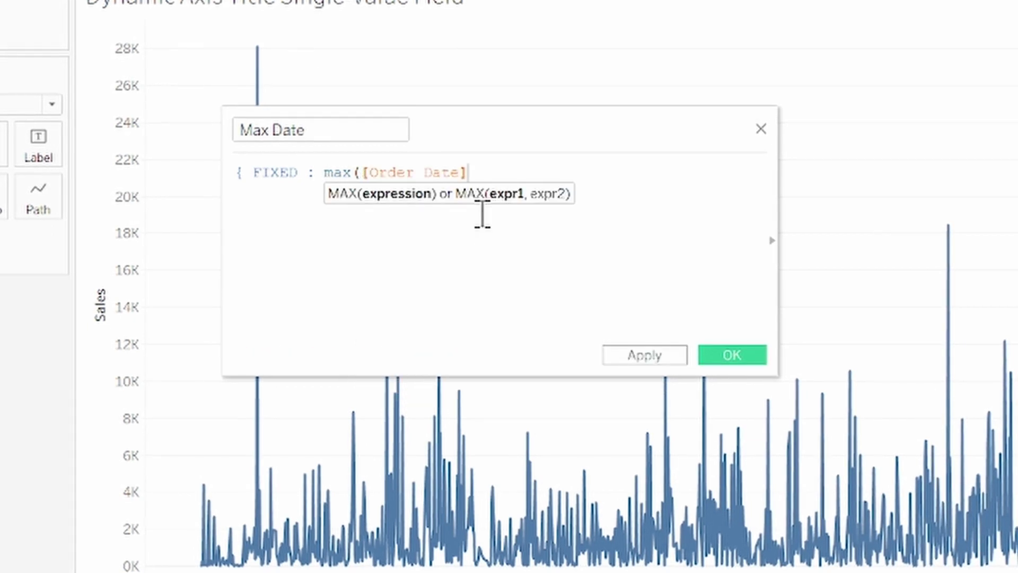
pyautogui.write(')')
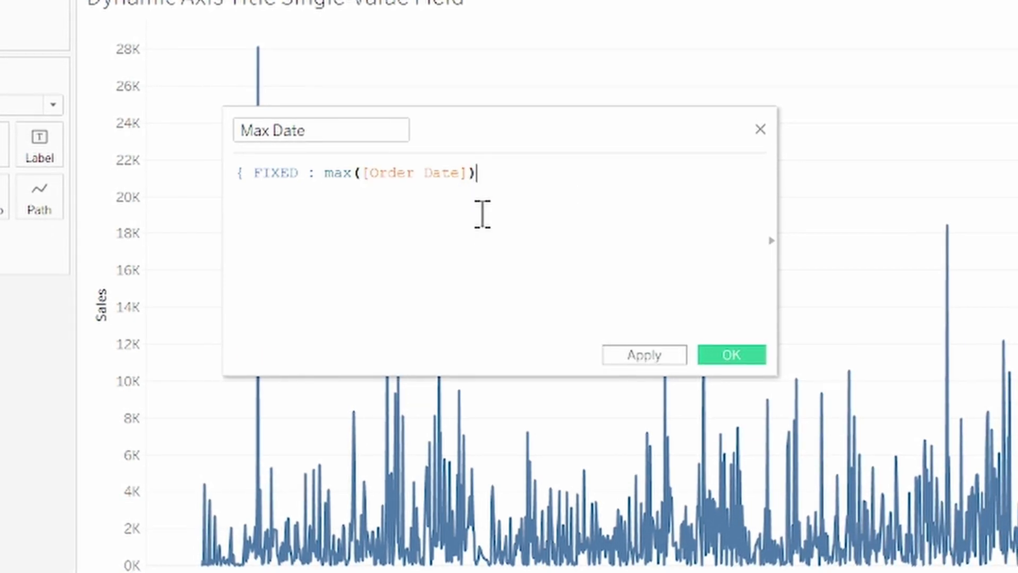
pyautogui.write('}')
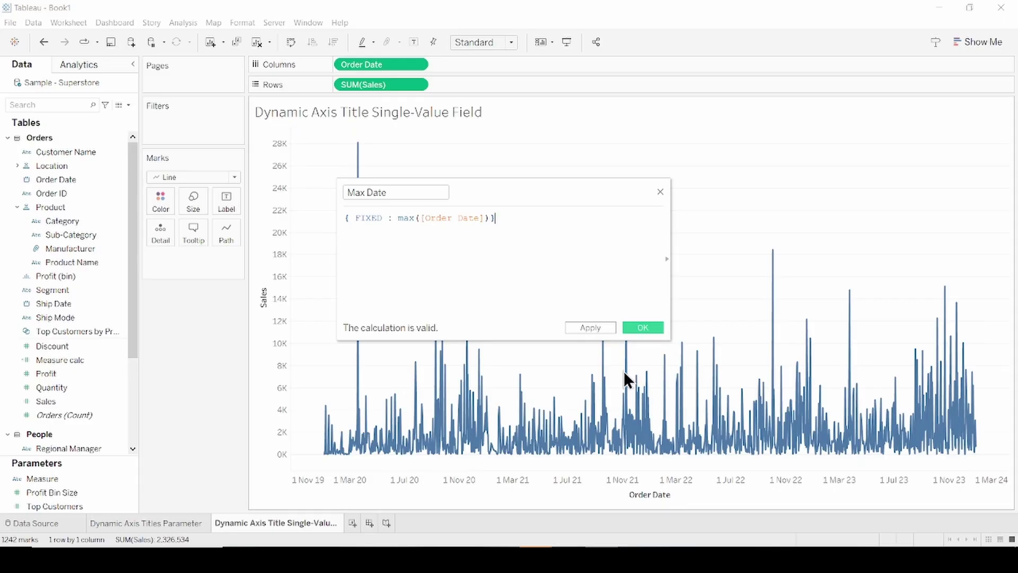
# - Save Max Date and set the Sales axis title to use its value, 30/12/2023
pyautogui.click(657, 329)
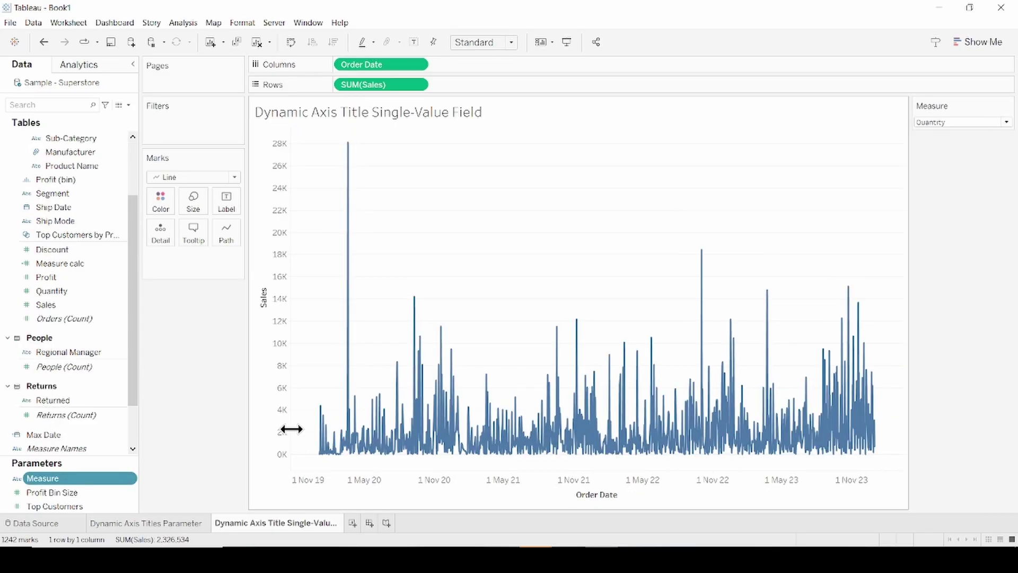
pyautogui.rightClick(278, 391)
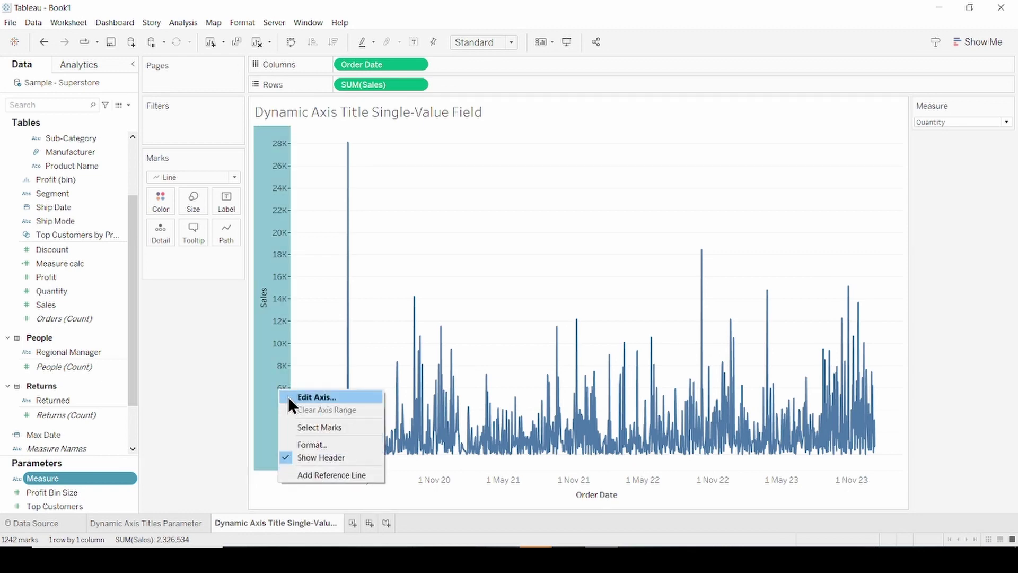
pyautogui.click(288, 396)
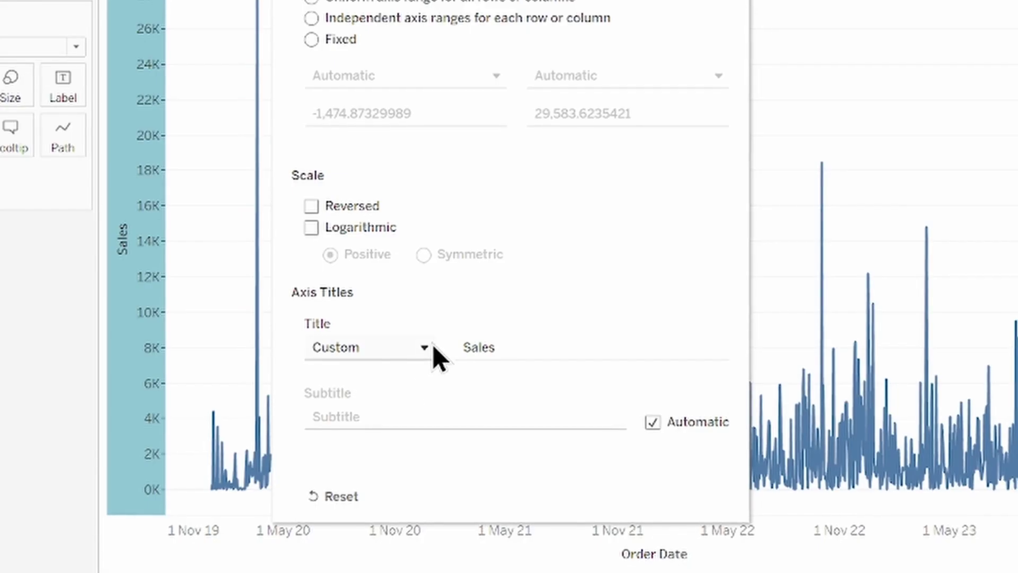
pyautogui.click(423, 348)
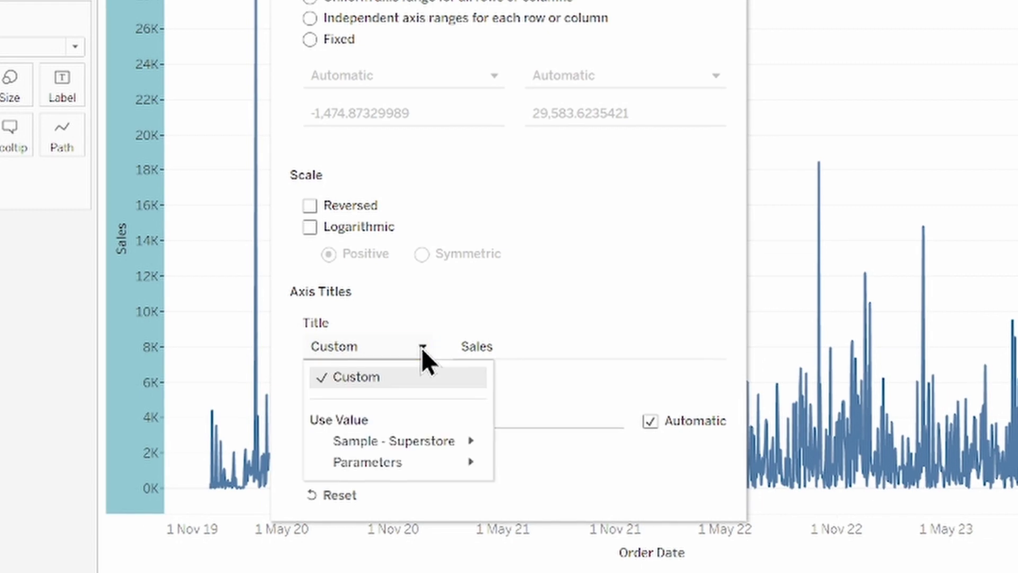
pyautogui.moveTo(392, 441)
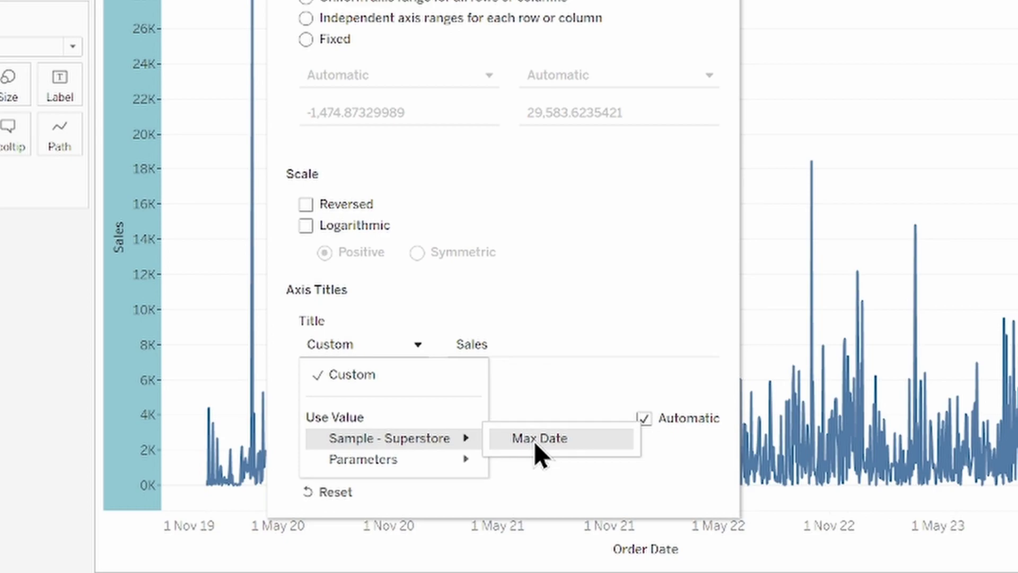
pyautogui.click(535, 439)
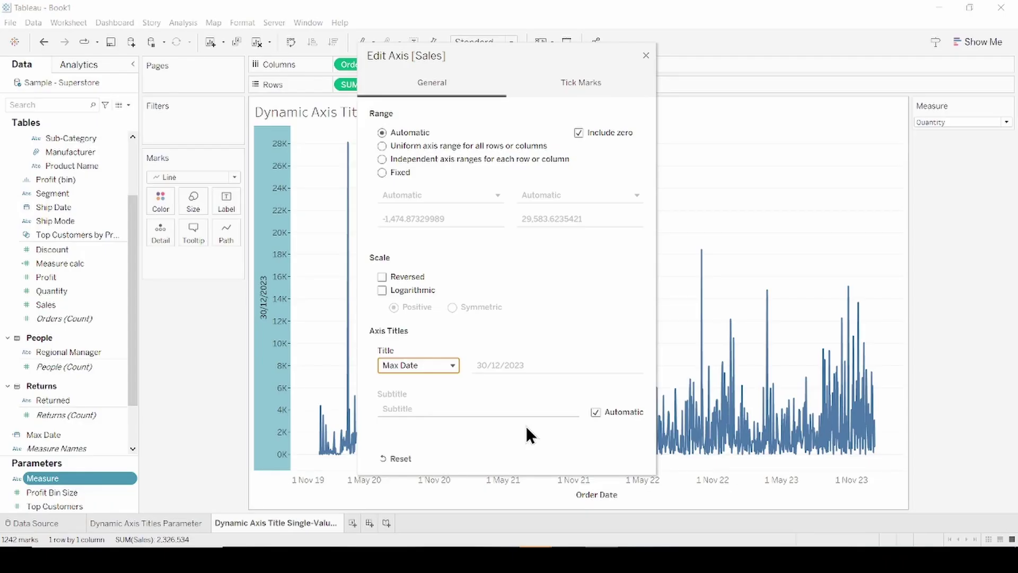
pyautogui.click(647, 56)
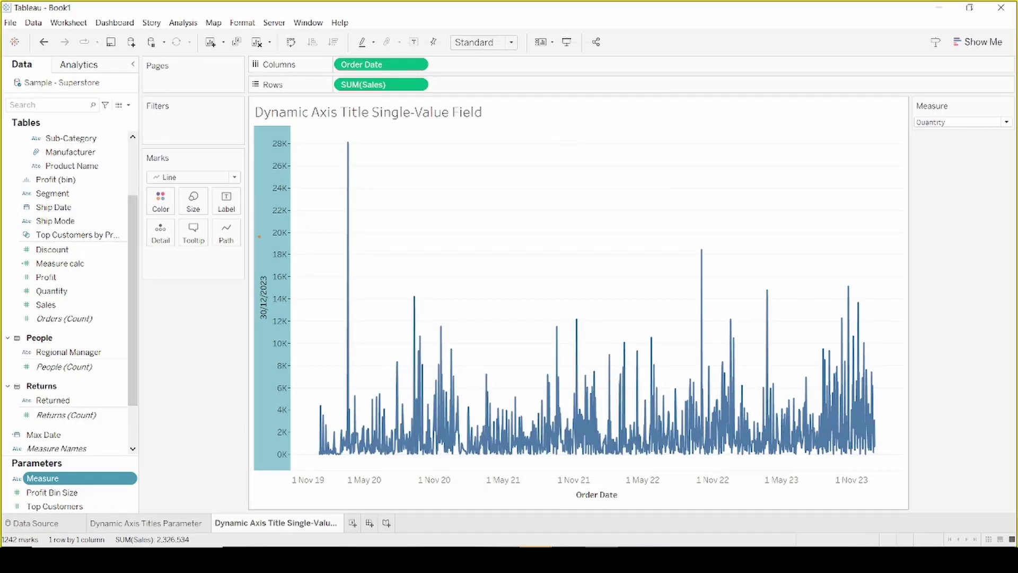
pyautogui.moveTo(258, 235); pyautogui.dragTo(297, 360)
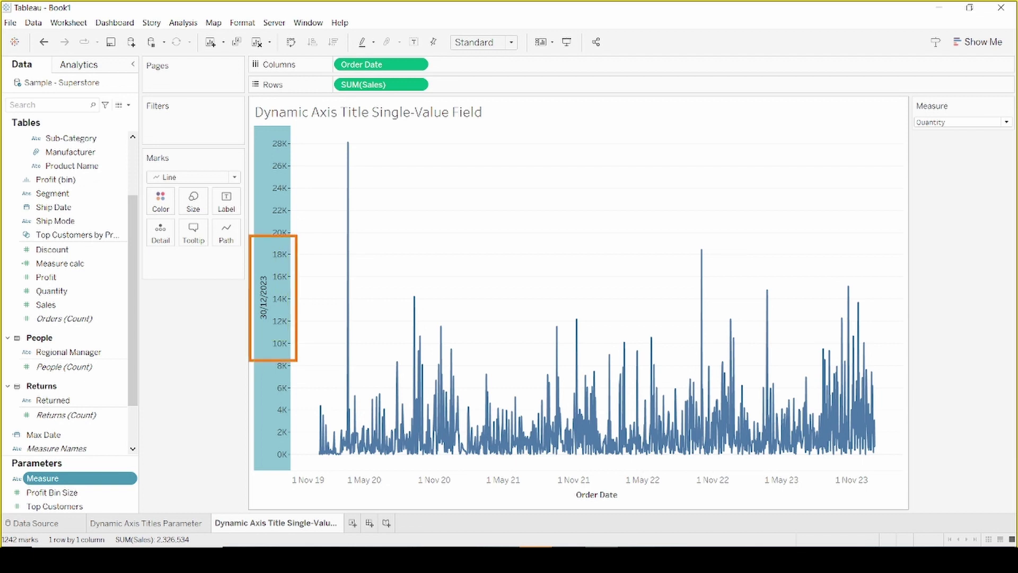